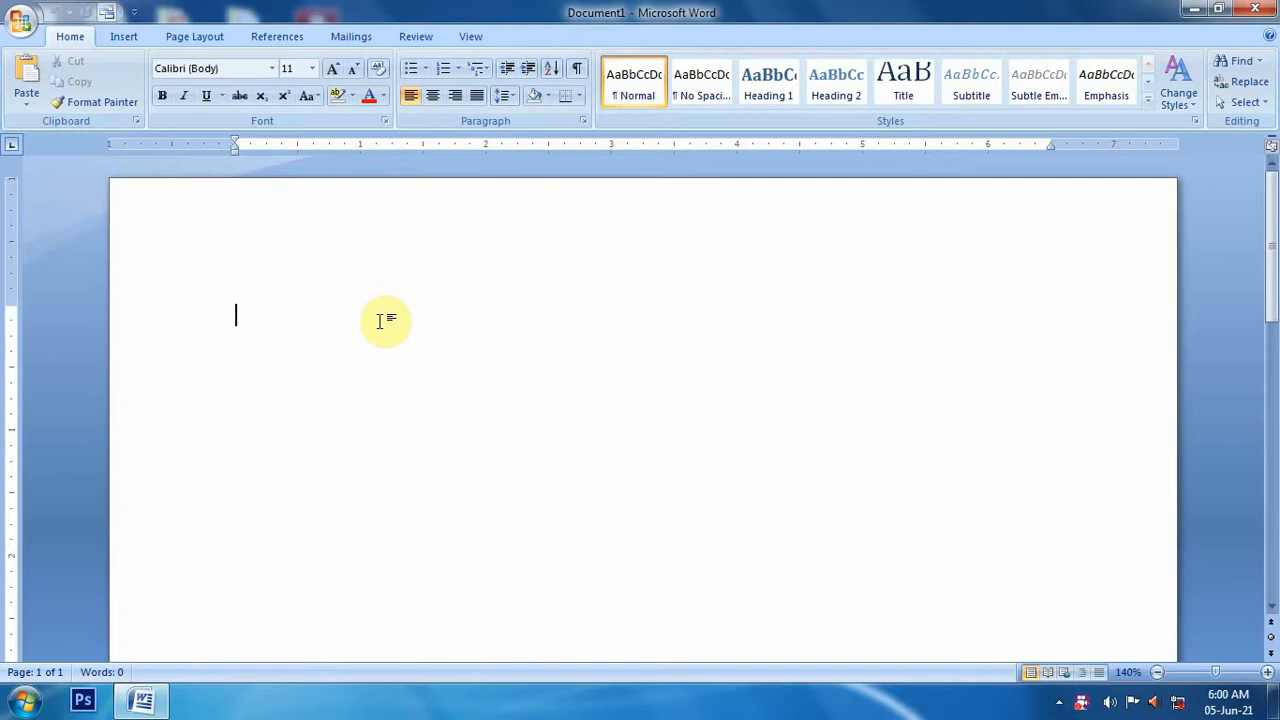
Step: Review the page orientation choices and the preset margins available for the blank document
{"action": "left_click", "coordinate": [193, 37]}
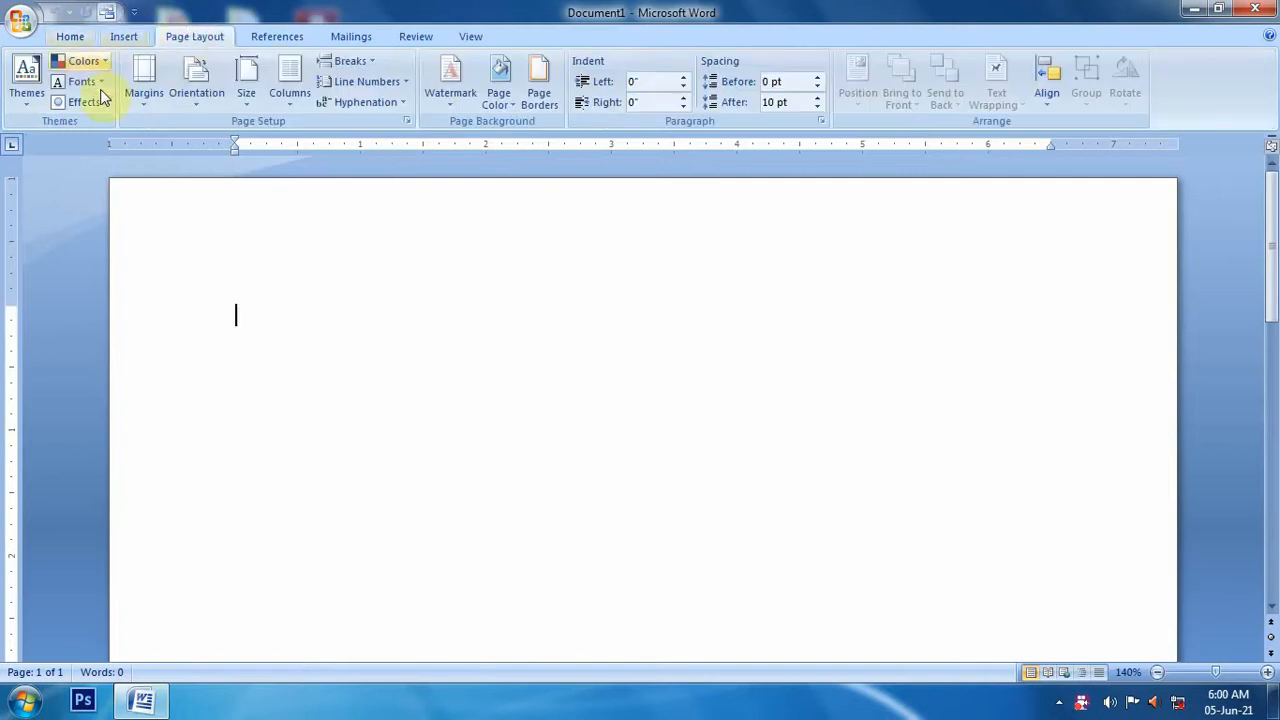
{"action": "left_click", "coordinate": [195, 95]}
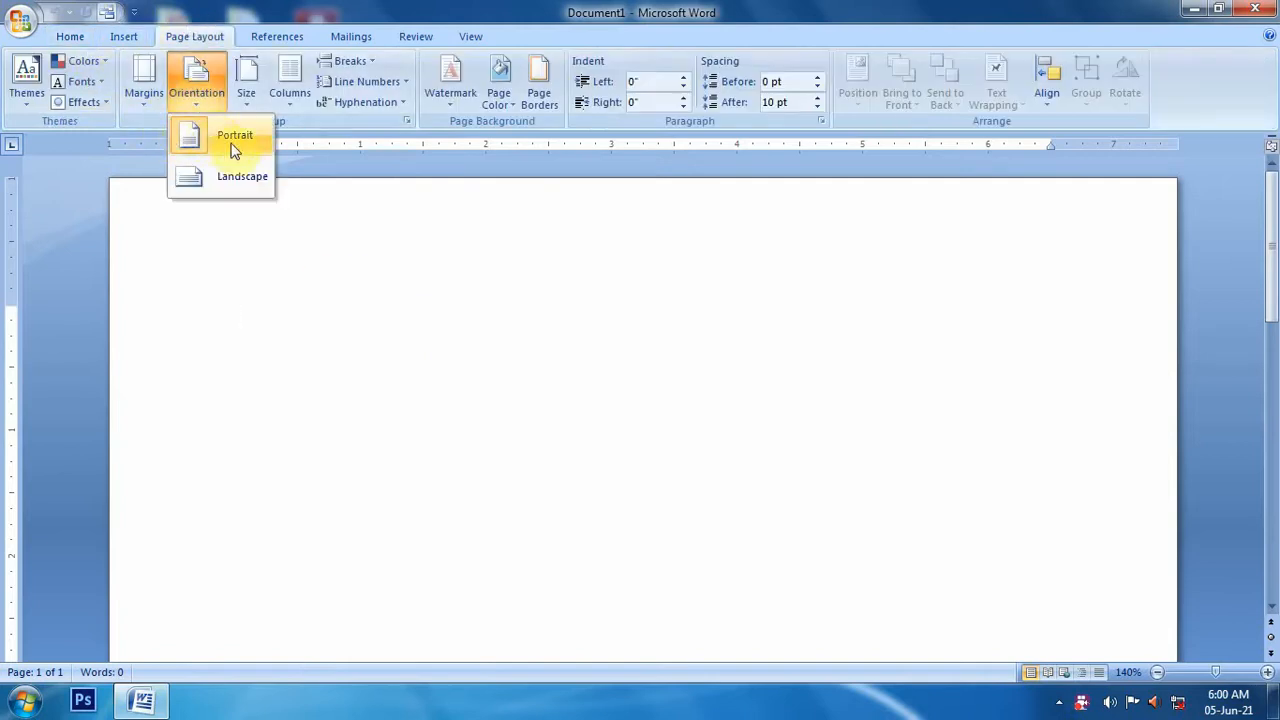
{"action": "left_click", "coordinate": [279, 277]}
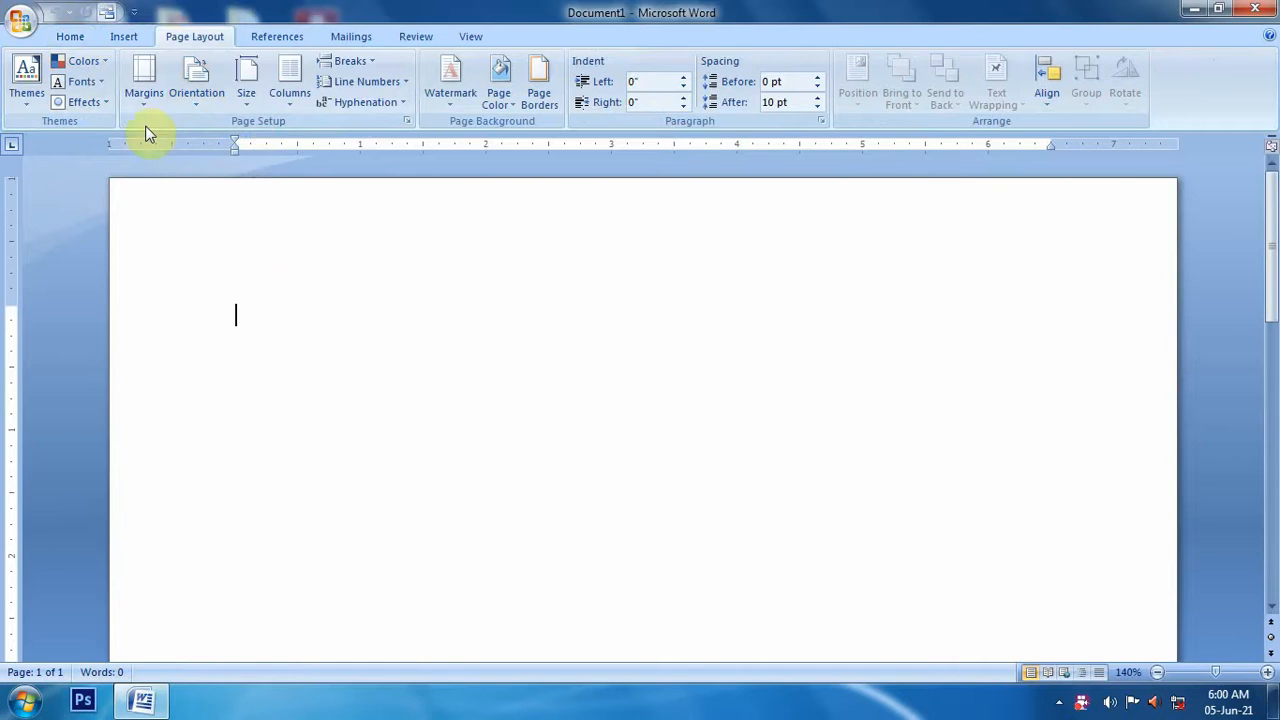
{"action": "left_click", "coordinate": [150, 95]}
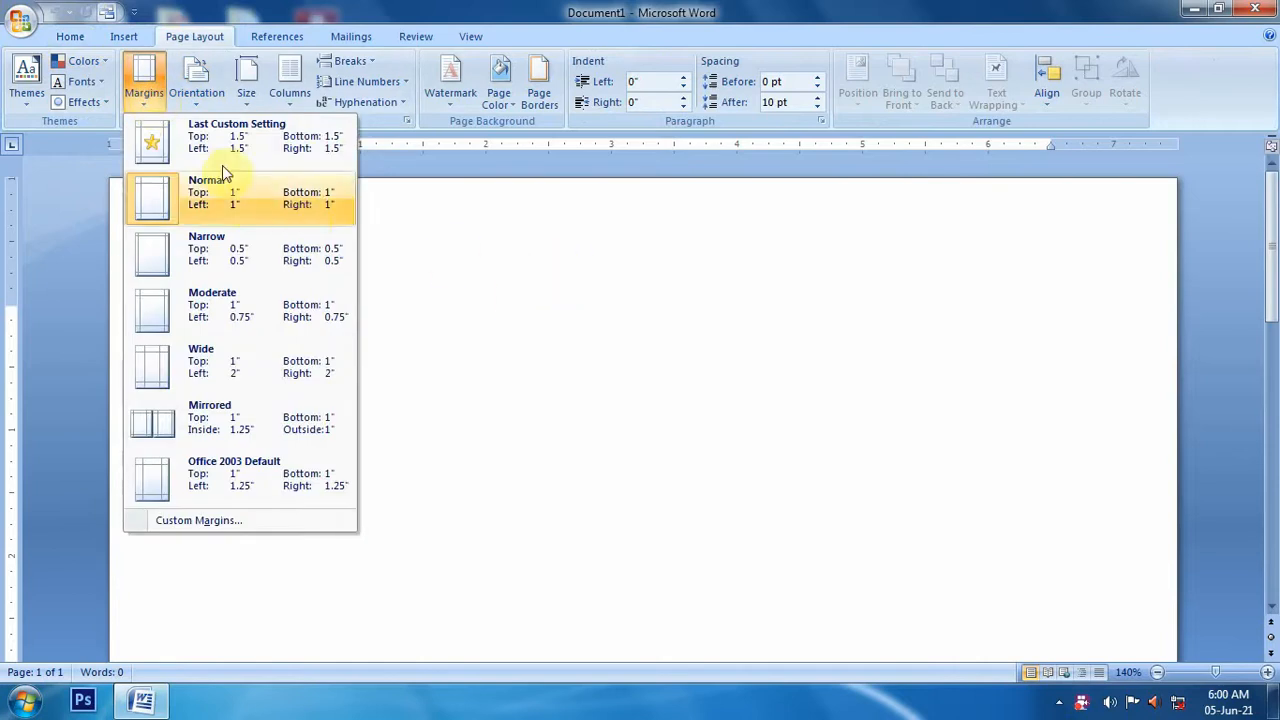
{"action": "left_click", "coordinate": [471, 283]}
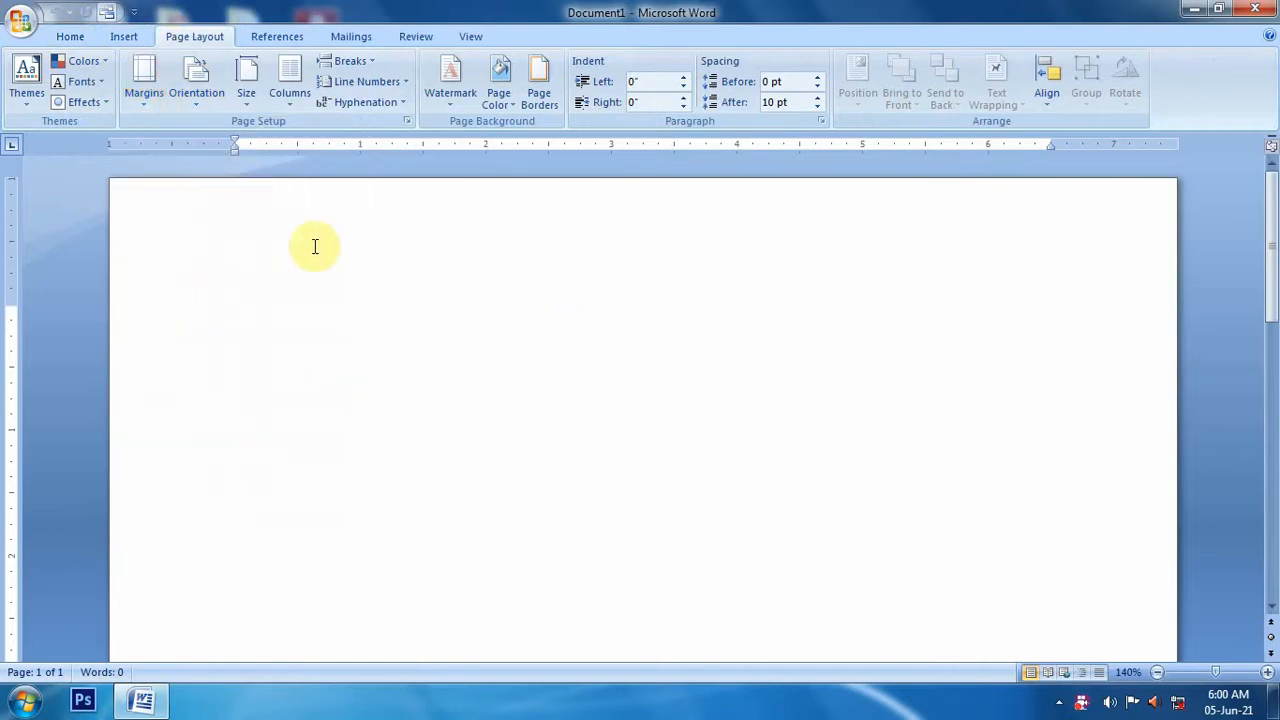
{"action": "left_click", "coordinate": [148, 99]}
{"action": "left_click", "coordinate": [455, 322]}
Step: Fill the first three pages with sample text using the rand function
{"action": "key", "text": "Return"}
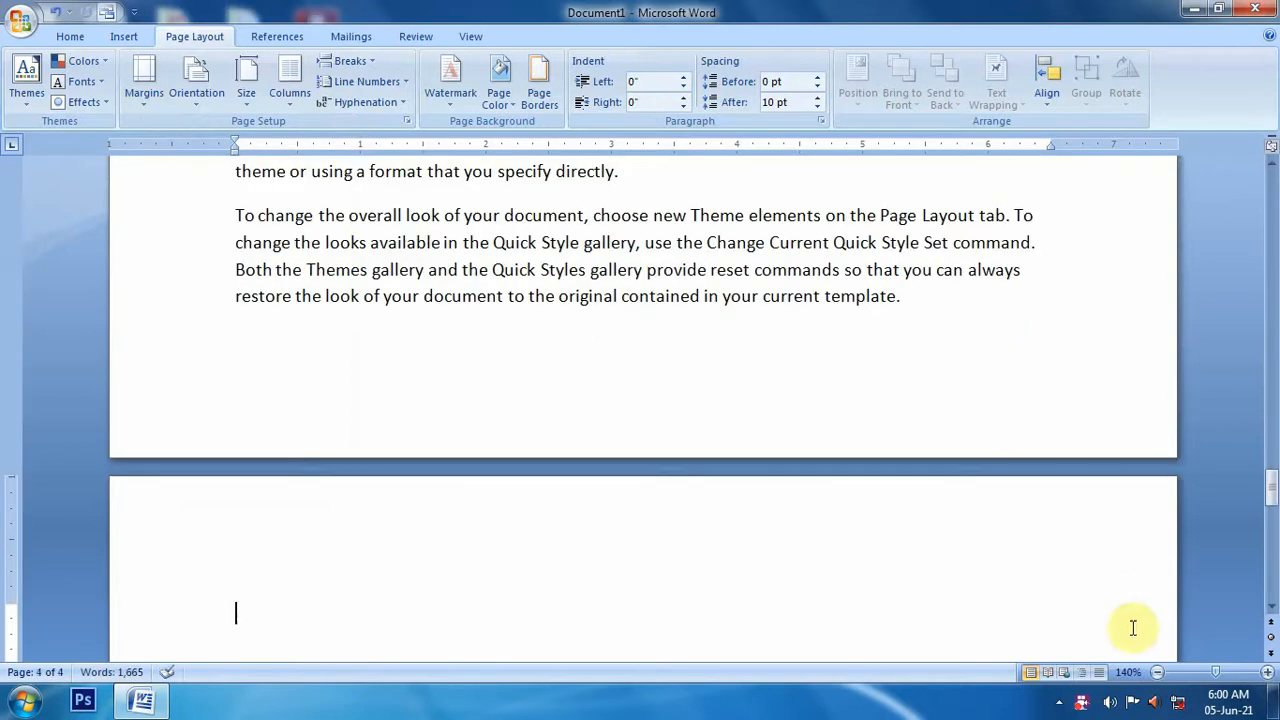
{"action": "left_click", "coordinate": [1157, 673]}
{"action": "left_click", "coordinate": [1157, 673]}
{"action": "left_click", "coordinate": [1157, 673]}
{"action": "left_click", "coordinate": [1157, 673]}
{"action": "left_click", "coordinate": [1157, 673]}
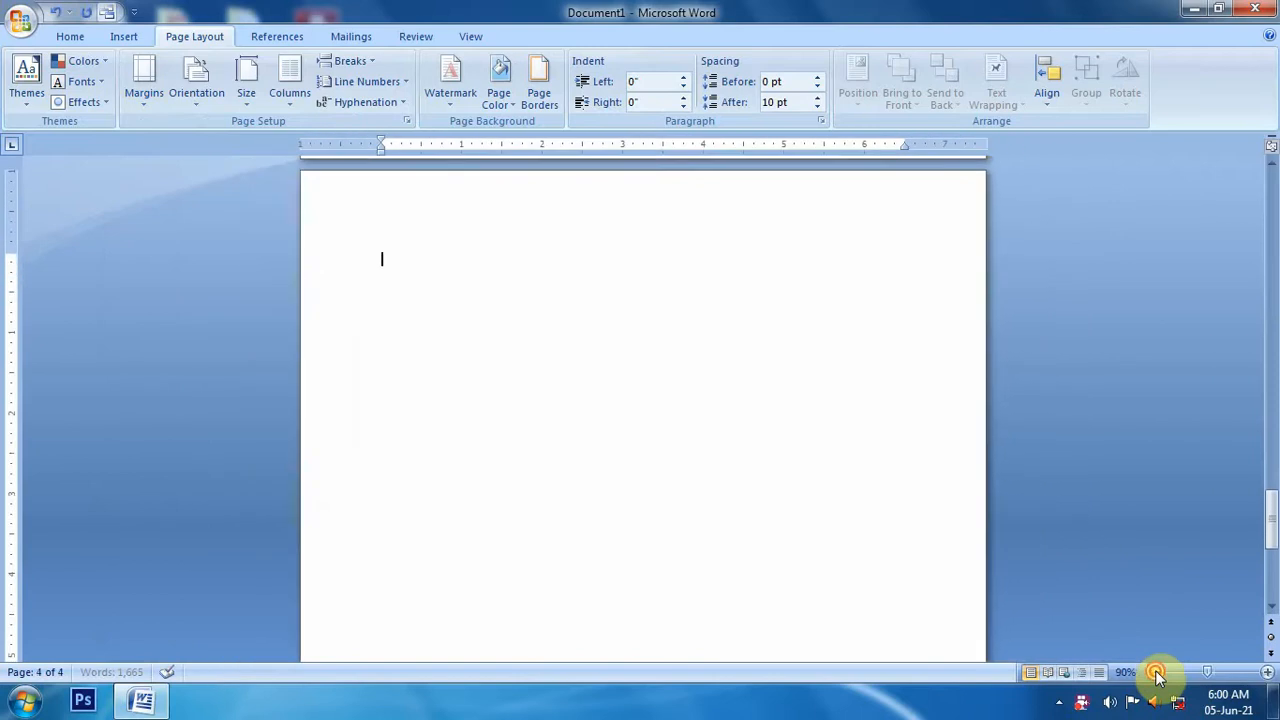
{"action": "left_click", "coordinate": [1157, 673]}
{"action": "left_click", "coordinate": [1157, 673]}
{"action": "left_click", "coordinate": [1157, 673]}
{"action": "left_click", "coordinate": [1157, 673]}
{"action": "left_click", "coordinate": [1157, 673]}
{"action": "scroll", "coordinate": [780, 265], "scroll_direction": "up", "scroll_amount": 5}
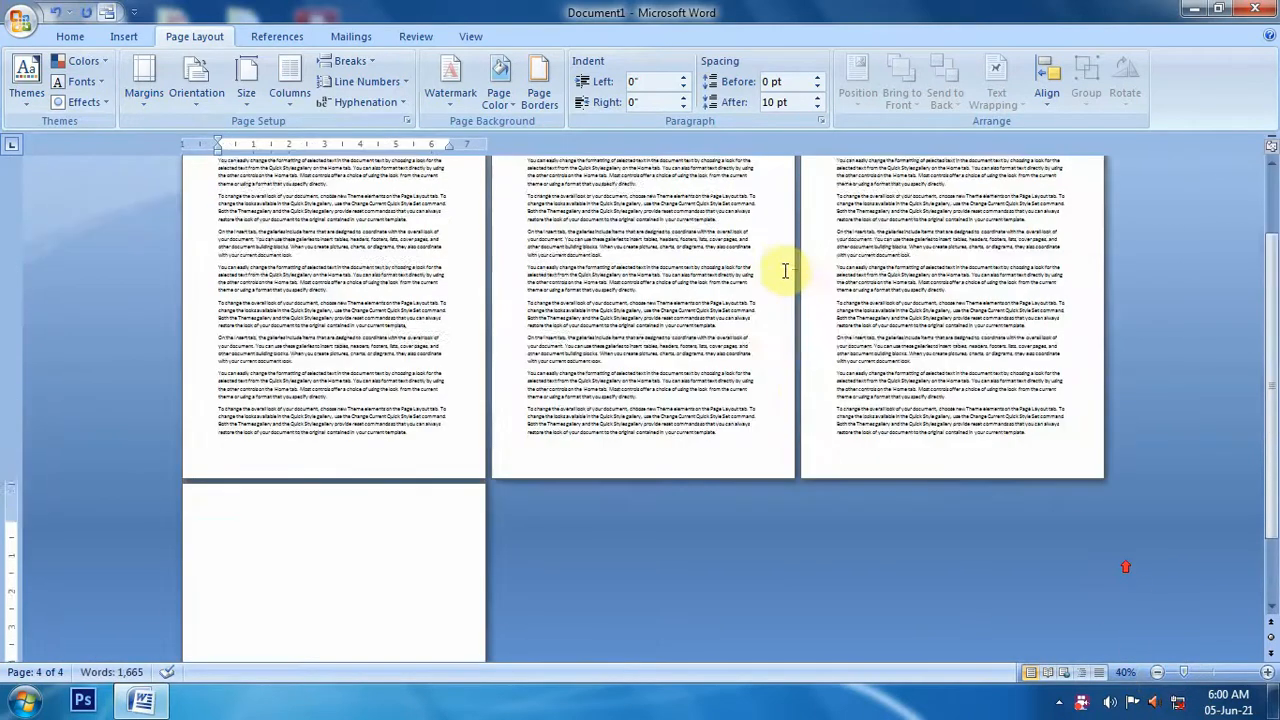
{"action": "scroll", "coordinate": [770, 265], "scroll_direction": "down", "scroll_amount": 3}
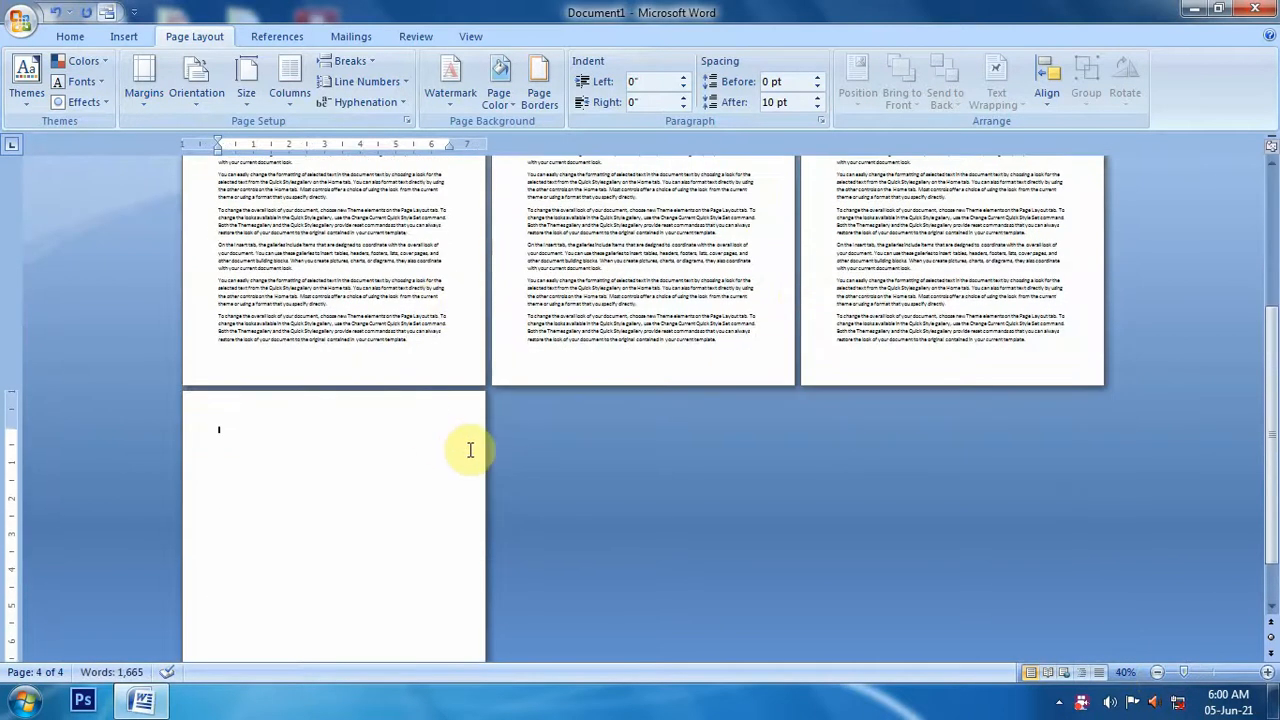
Step: Generate three more pages of sample text with the =rand() function, starting on the empty fourth page
{"action": "type", "text": "="}
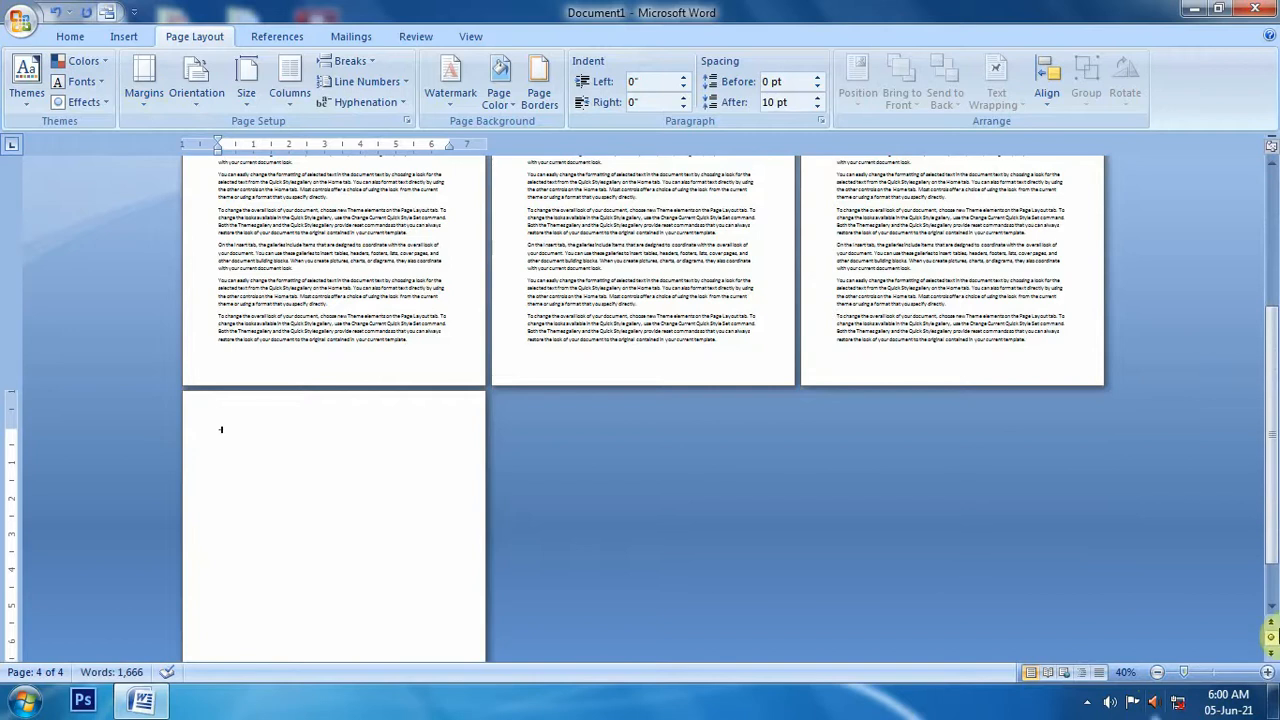
{"action": "left_click", "coordinate": [1268, 673]}
{"action": "left_click", "coordinate": [1268, 673]}
{"action": "left_click", "coordinate": [1268, 673]}
{"action": "left_click", "coordinate": [1268, 673]}
{"action": "left_click", "coordinate": [1268, 673]}
{"action": "left_click", "coordinate": [1268, 673]}
{"action": "left_click", "coordinate": [1268, 673]}
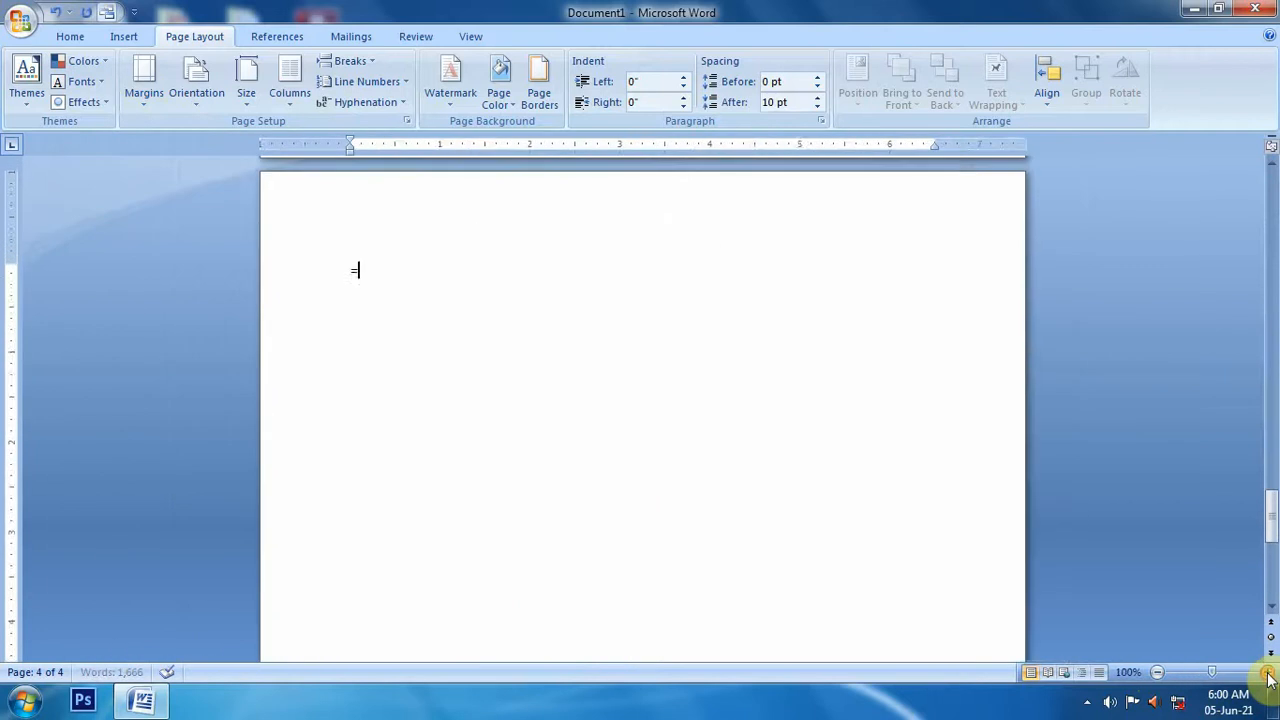
{"action": "left_click", "coordinate": [1268, 673]}
{"action": "left_click", "coordinate": [1268, 673]}
{"action": "left_click", "coordinate": [1268, 673]}
{"action": "left_click", "coordinate": [1268, 673]}
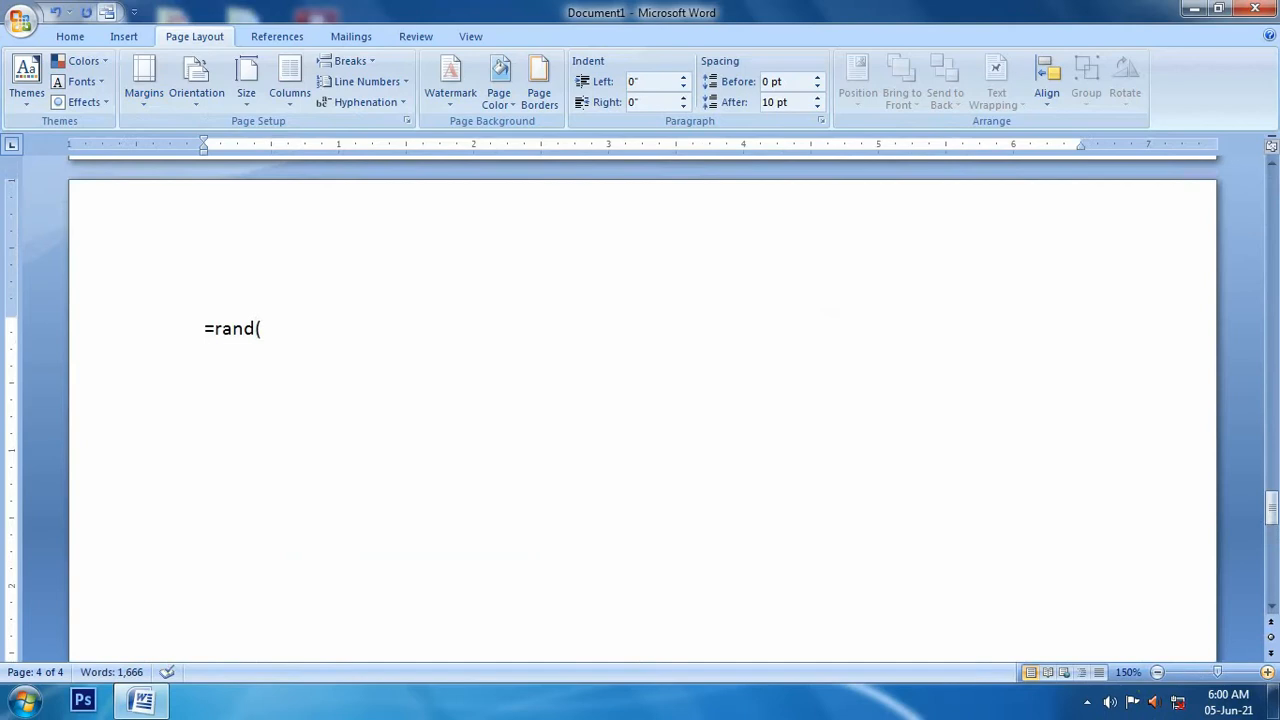
{"action": "type", "text": ")"}
{"action": "key", "text": "Return"}
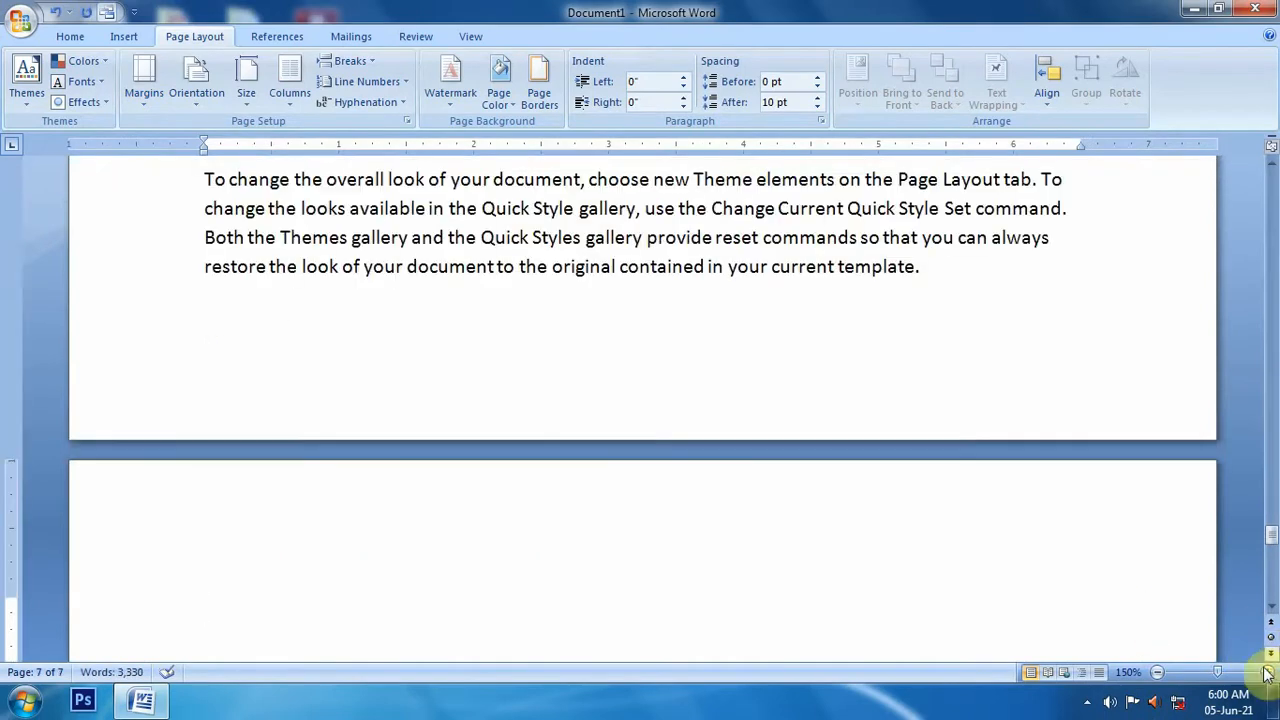
Step: Delete the empty seventh page at the end of the sample text
{"action": "left_click", "coordinate": [1157, 672]}
{"action": "left_click", "coordinate": [1157, 672]}
{"action": "left_click", "coordinate": [1157, 672]}
{"action": "left_click", "coordinate": [1157, 672]}
{"action": "left_click", "coordinate": [1157, 672]}
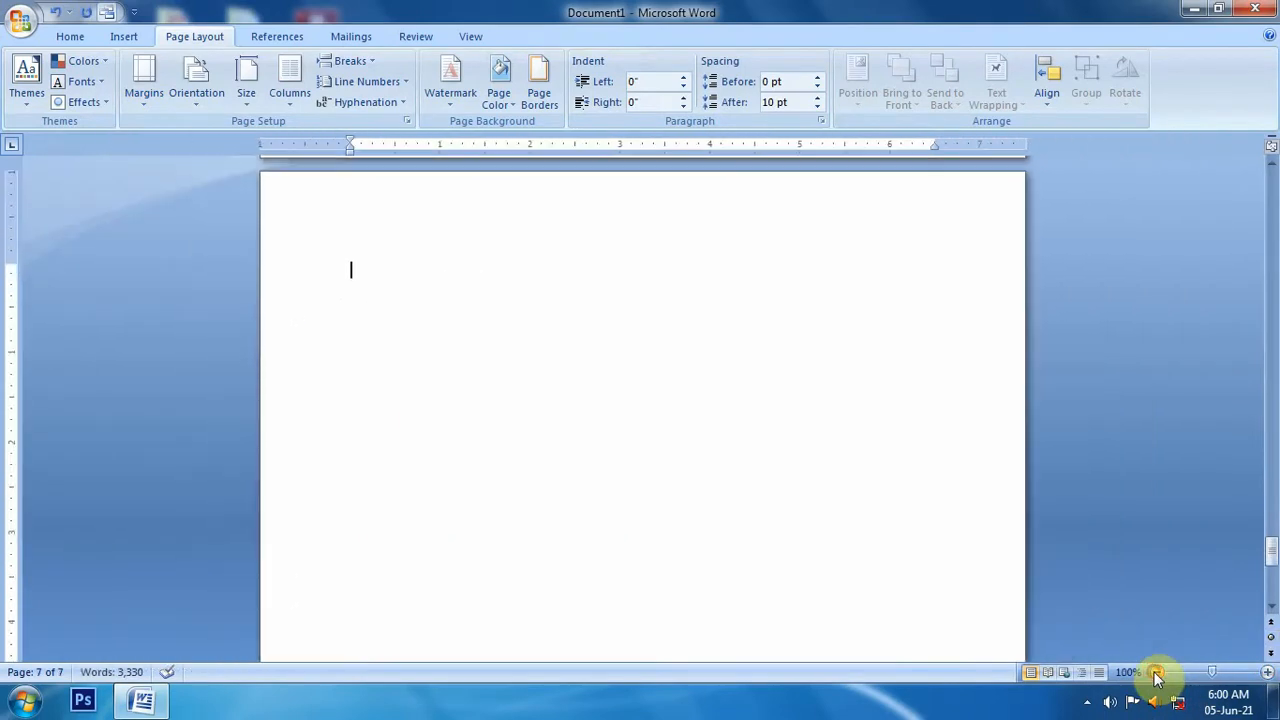
{"action": "left_click", "coordinate": [1157, 672]}
{"action": "left_click", "coordinate": [1157, 672]}
{"action": "left_click", "coordinate": [1157, 672]}
{"action": "left_click", "coordinate": [1157, 672]}
{"action": "left_click", "coordinate": [1157, 672]}
{"action": "left_click", "coordinate": [1157, 672]}
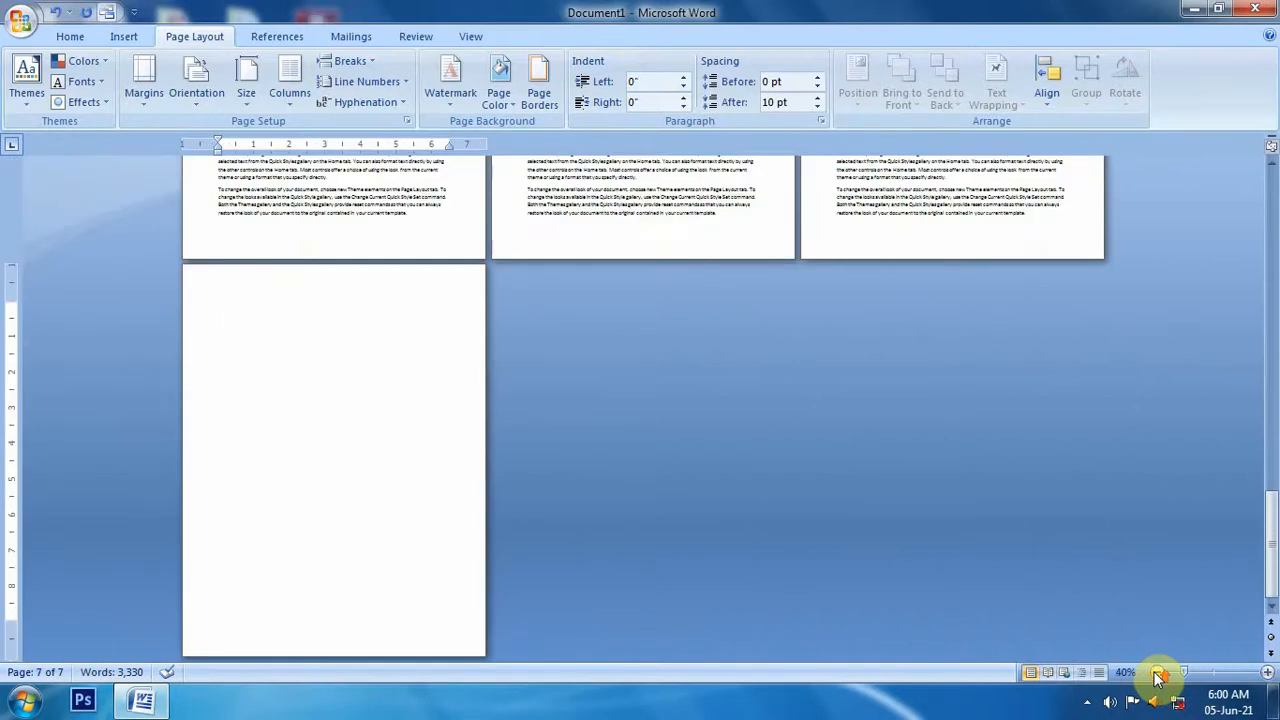
{"action": "scroll", "coordinate": [1164, 510], "scroll_direction": "up", "scroll_amount": 3}
{"action": "scroll", "coordinate": [690, 125], "scroll_direction": "up", "scroll_amount": 2}
{"action": "scroll", "coordinate": [860, 290], "scroll_direction": "up", "scroll_amount": 3}
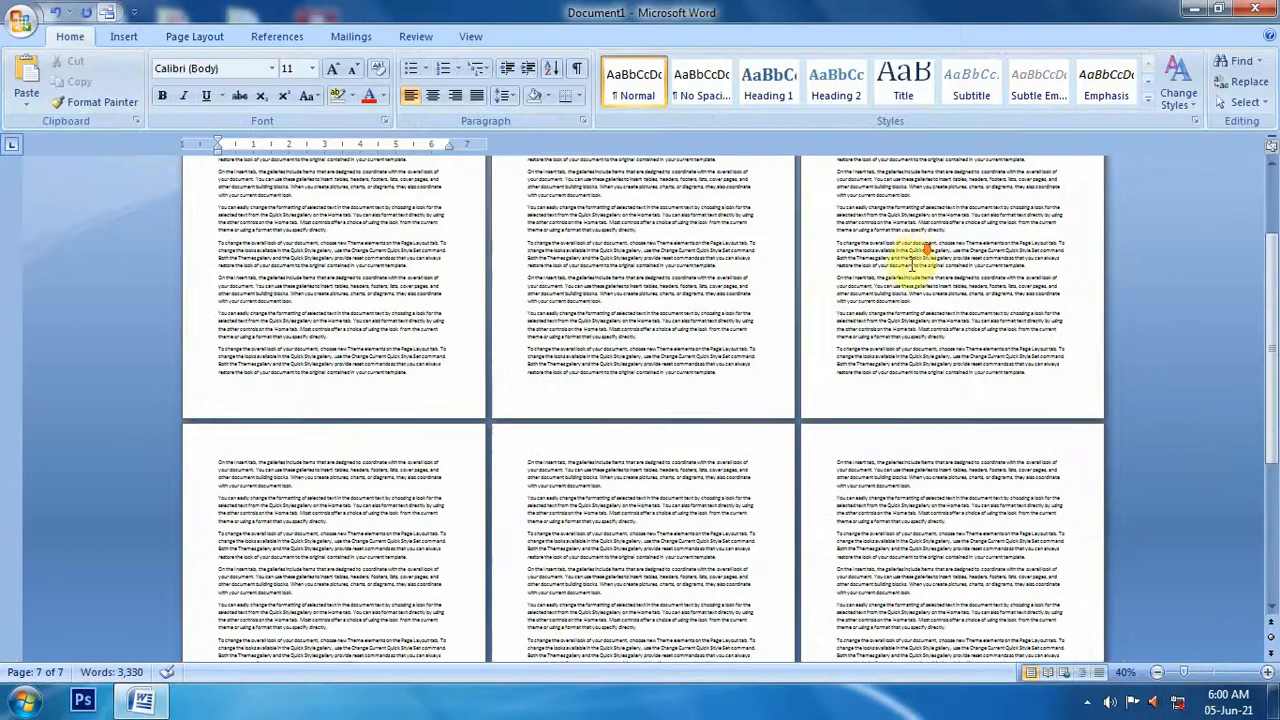
{"action": "scroll", "coordinate": [731, 343], "scroll_direction": "down", "scroll_amount": 5}
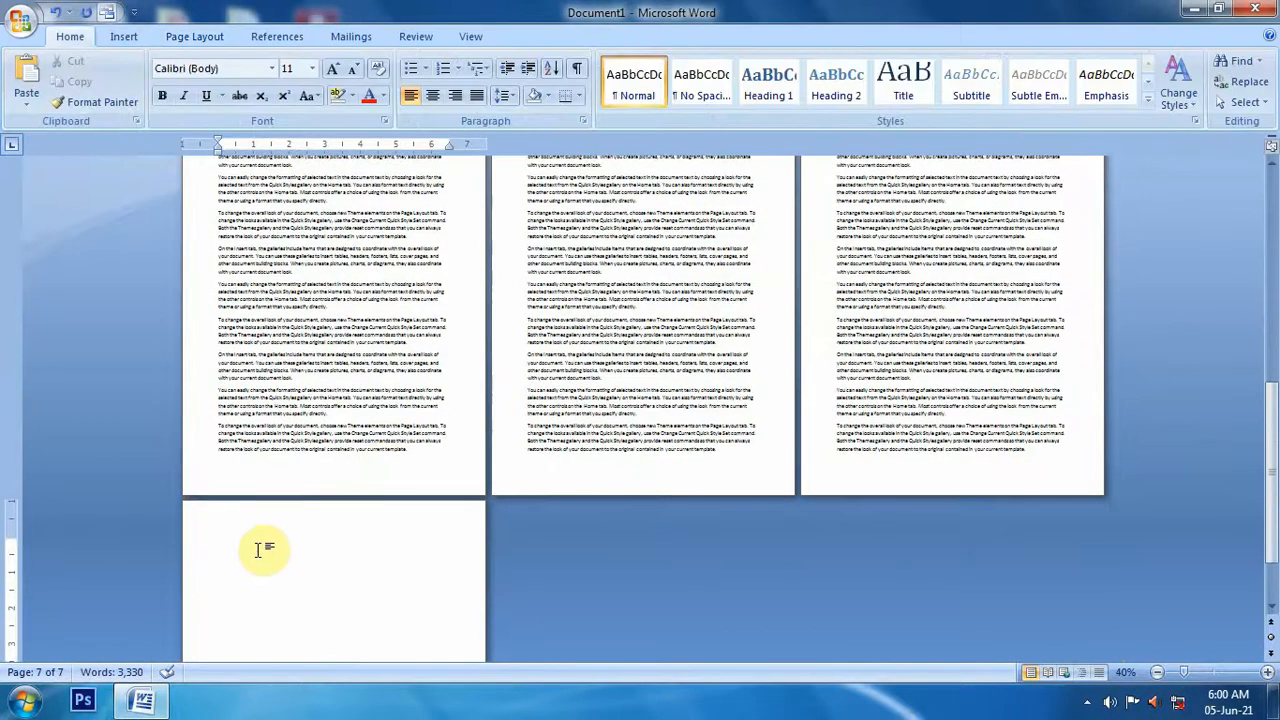
{"action": "scroll", "coordinate": [871, 534], "scroll_direction": "up", "scroll_amount": 5}
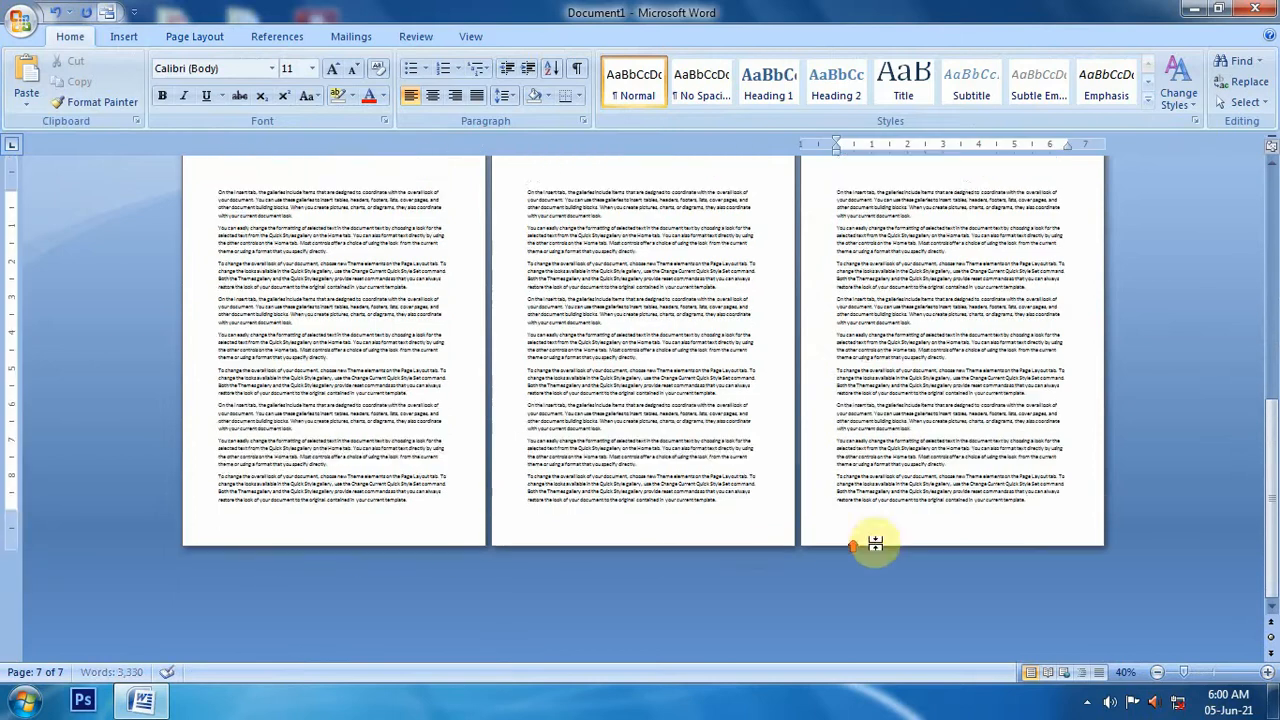
{"action": "scroll", "coordinate": [1143, 500], "scroll_direction": "up", "scroll_amount": 2}
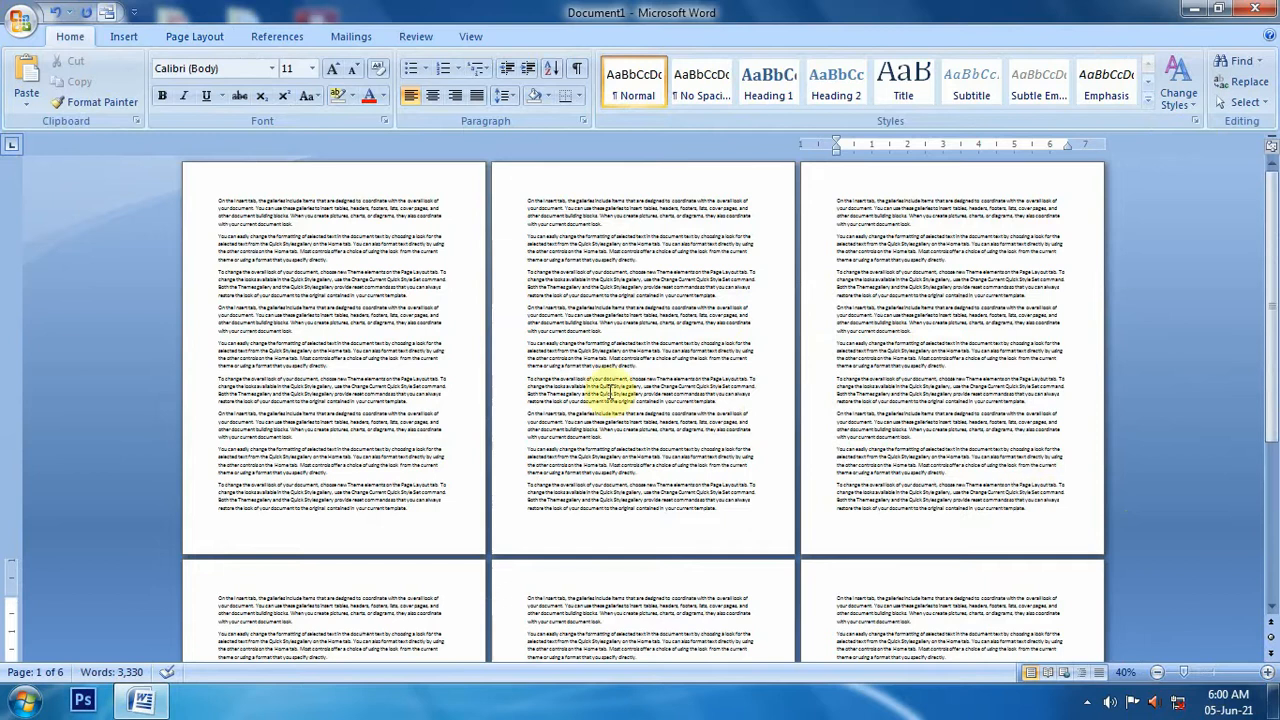
{"action": "left_click_drag", "start_coordinate": [338, 314], "coordinate": [900, 343]}
{"action": "scroll", "coordinate": [817, 486], "scroll_direction": "down", "scroll_amount": 2}
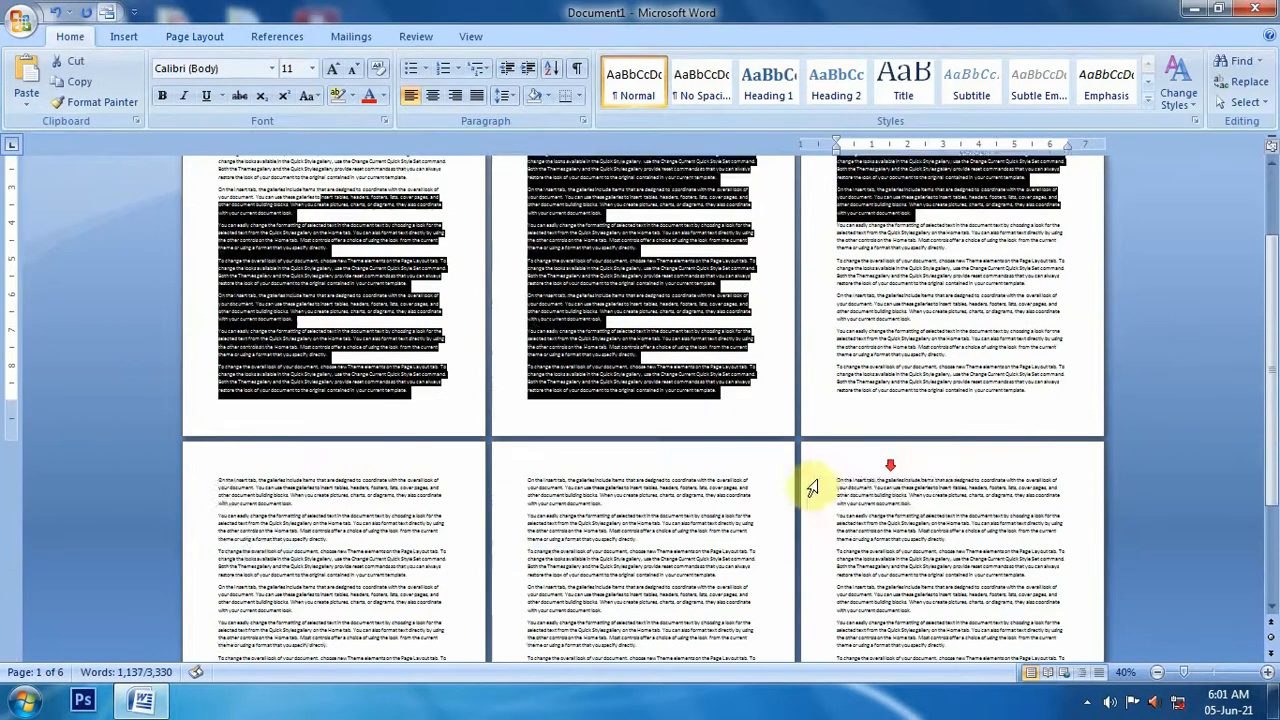
{"action": "left_click_drag", "start_coordinate": [871, 523], "coordinate": [333, 470]}
{"action": "left_click", "coordinate": [425, 330]}
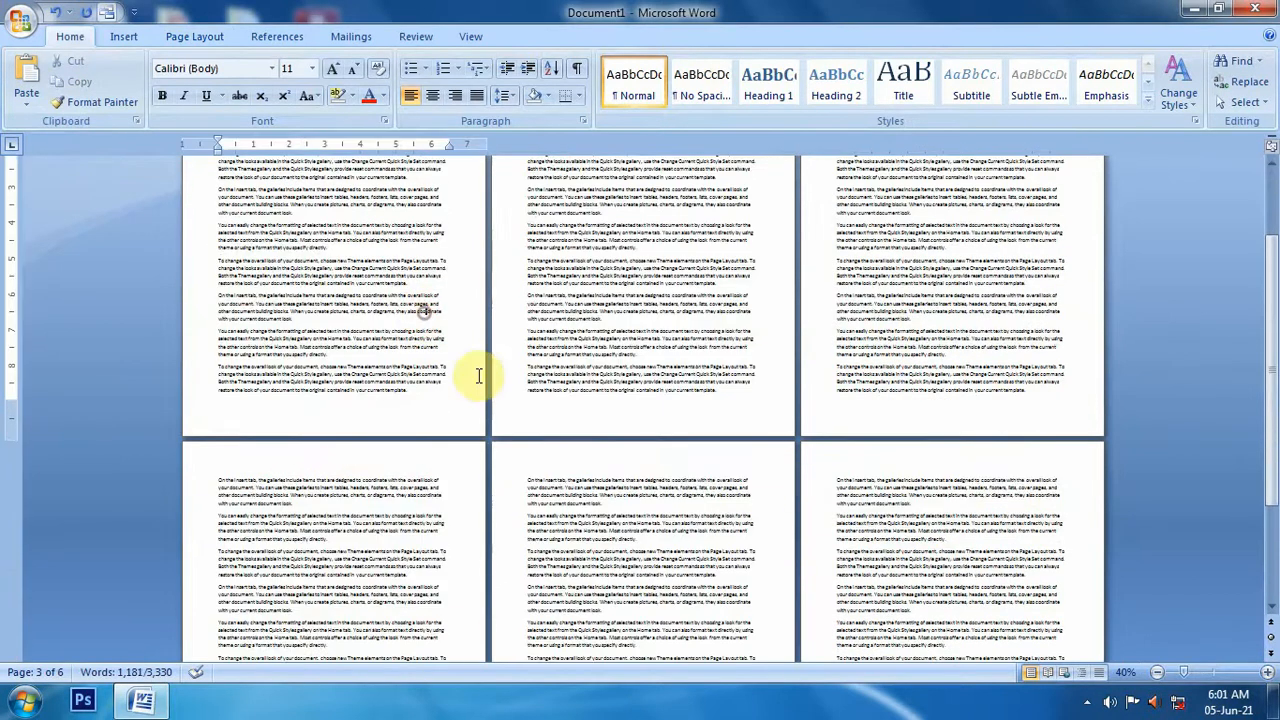
Step: Insert a Next Page section break at the end of the third page's text
{"action": "scroll", "coordinate": [443, 371], "scroll_direction": "up", "scroll_amount": 5}
{"action": "left_click", "coordinate": [1033, 511]}
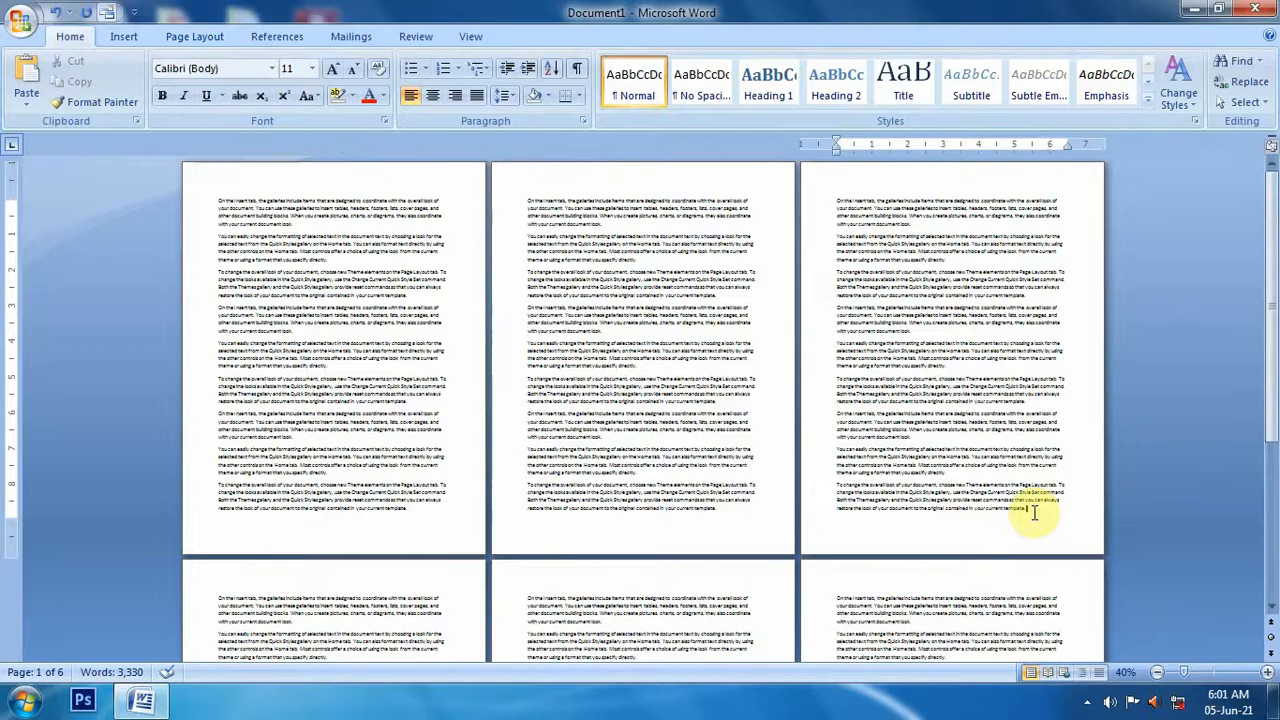
{"action": "left_click", "coordinate": [196, 36]}
{"action": "left_click", "coordinate": [348, 64]}
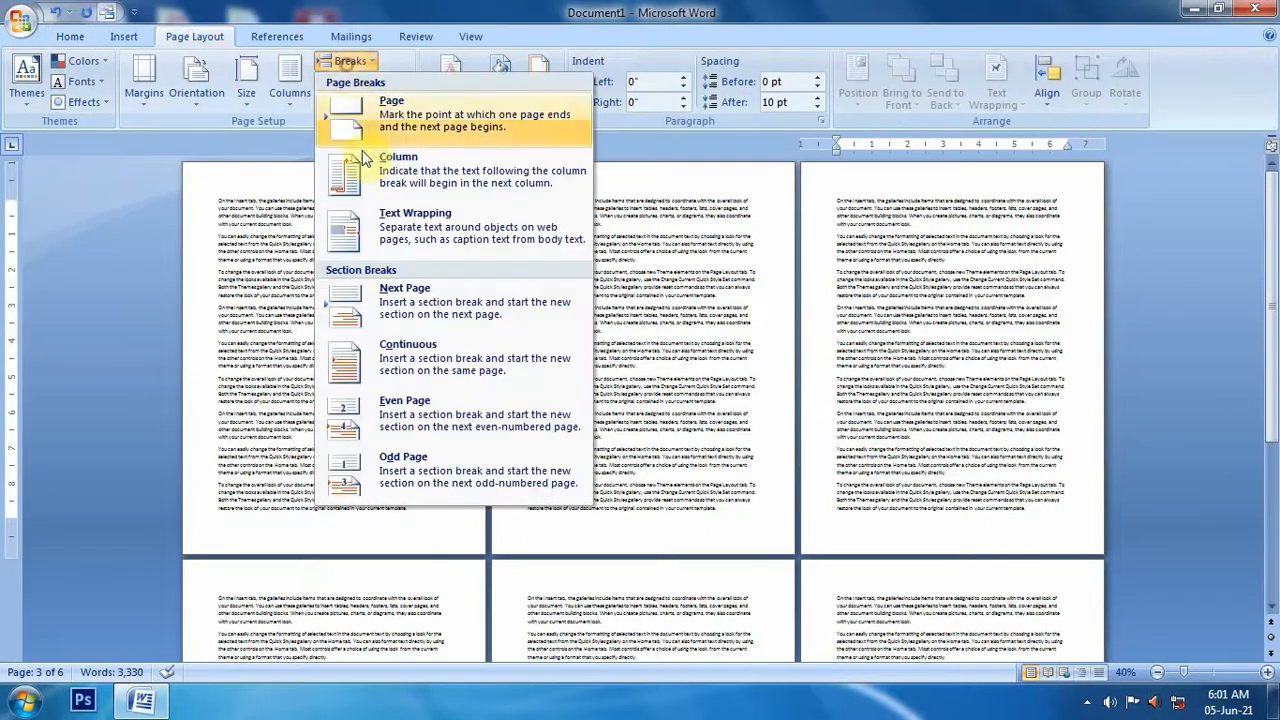
{"action": "left_click", "coordinate": [375, 304]}
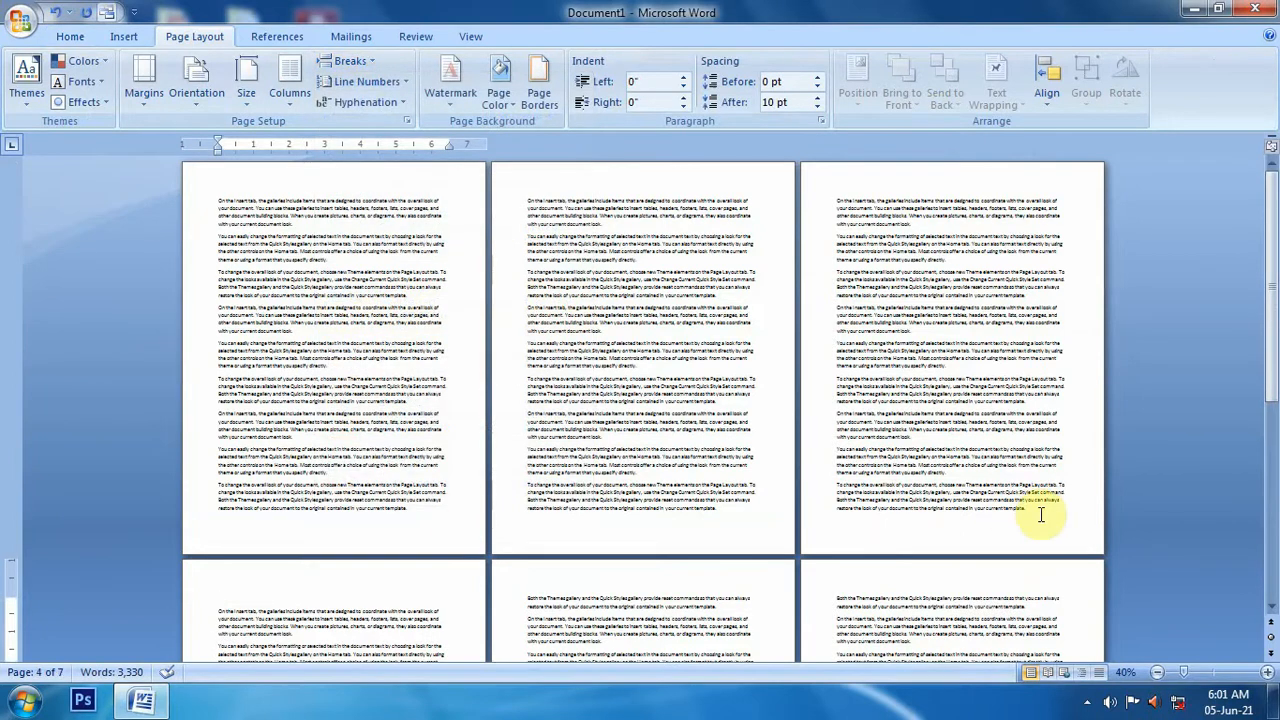
{"action": "left_click_drag", "start_coordinate": [1040, 514], "coordinate": [257, 194]}
{"action": "scroll", "coordinate": [323, 531], "scroll_direction": "down", "scroll_amount": 2}
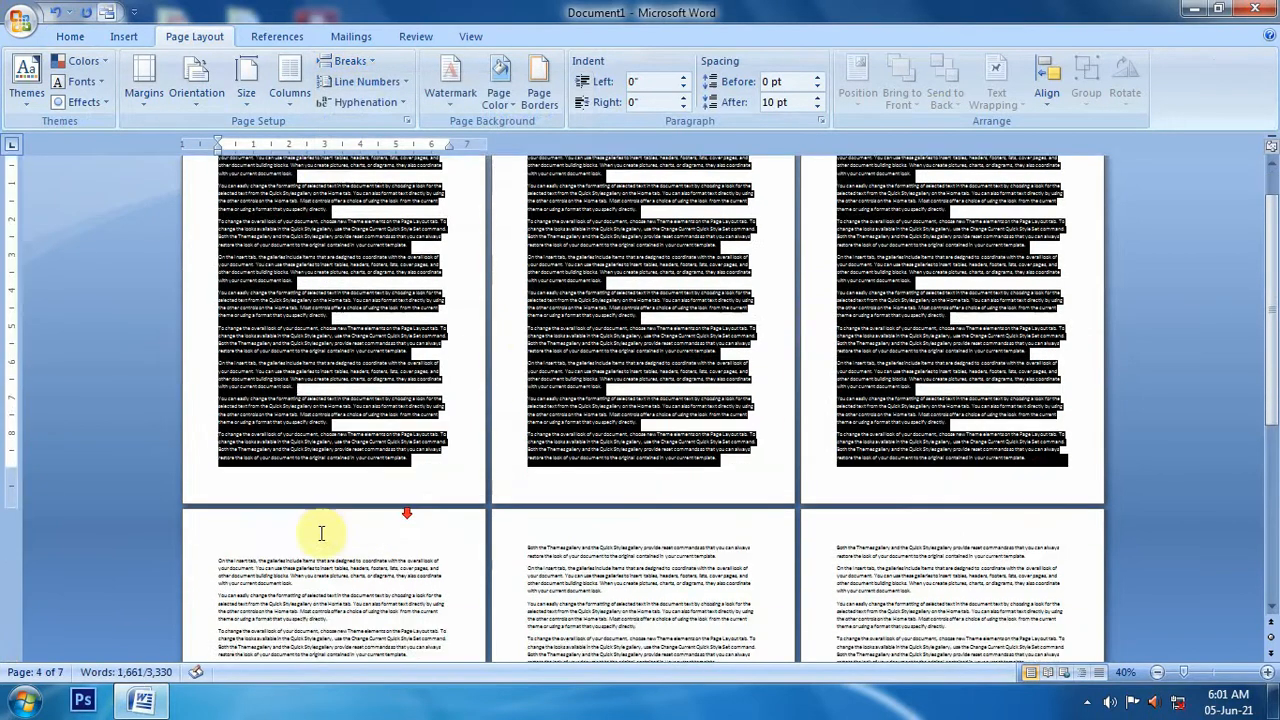
{"action": "double_click", "coordinate": [243, 534]}
{"action": "left_click_drag", "start_coordinate": [287, 540], "coordinate": [423, 545]}
{"action": "left_click", "coordinate": [343, 505]}
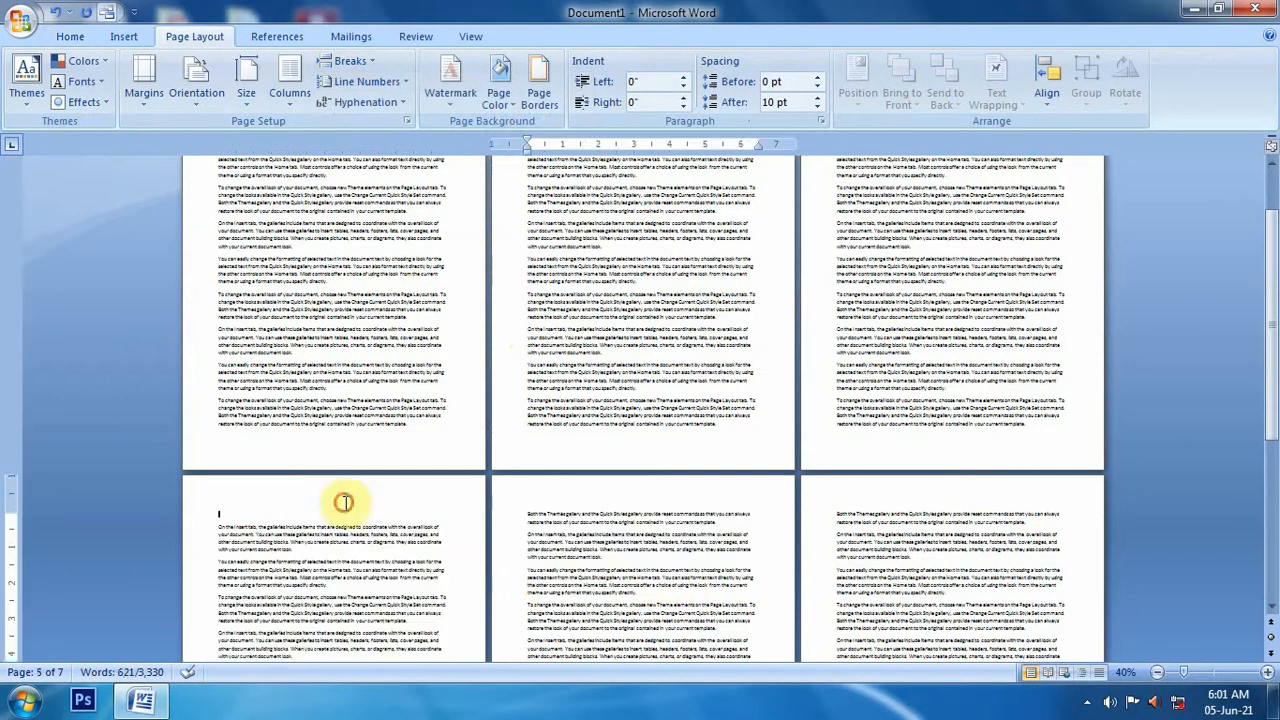
Step: Show the formatting marks and locate the section break at the end of the third page
{"action": "left_click", "coordinate": [68, 36]}
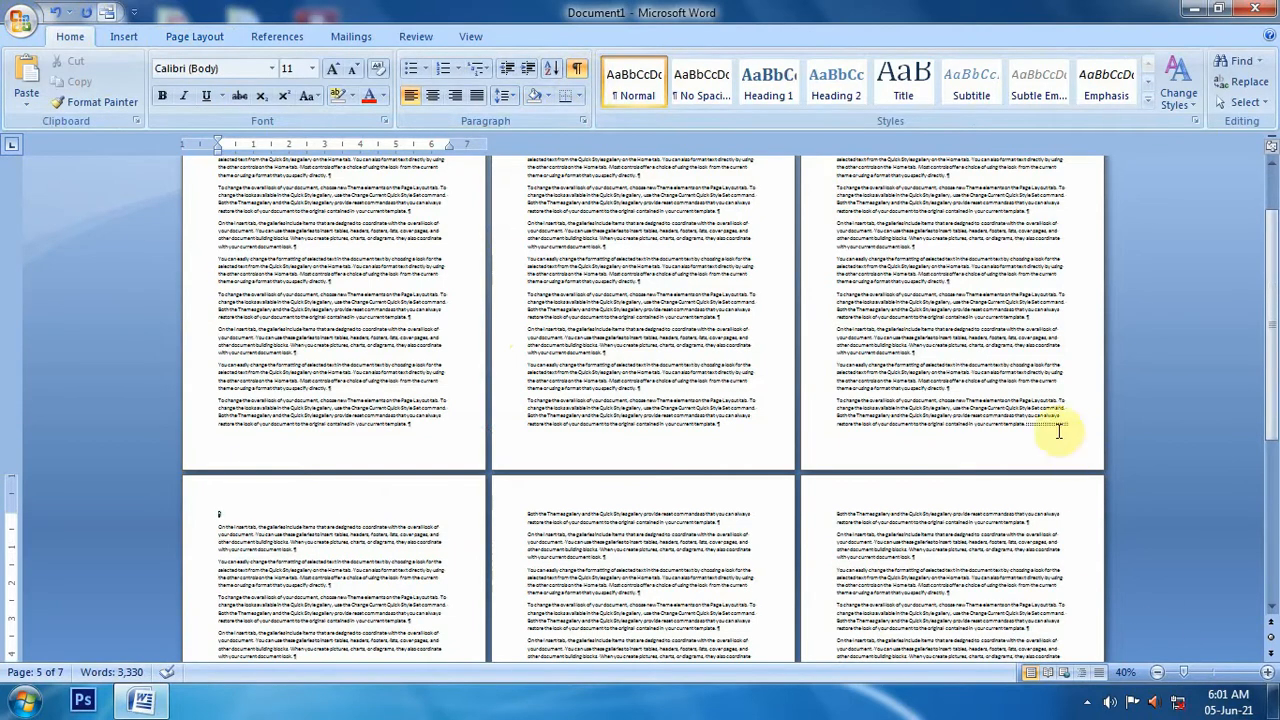
{"action": "left_click_drag", "start_coordinate": [1045, 418], "coordinate": [1077, 429]}
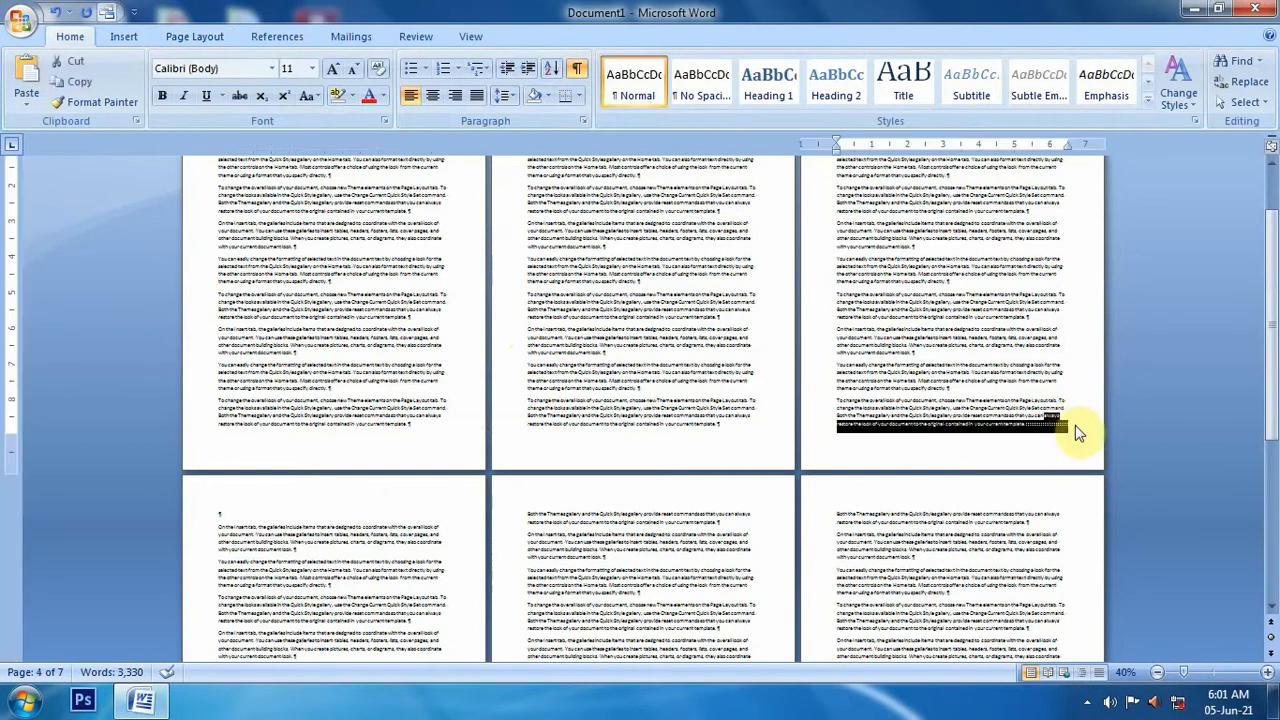
{"action": "left_click", "coordinate": [1270, 672]}
{"action": "left_click", "coordinate": [1270, 672]}
{"action": "left_click", "coordinate": [1270, 672]}
{"action": "left_click", "coordinate": [1270, 672]}
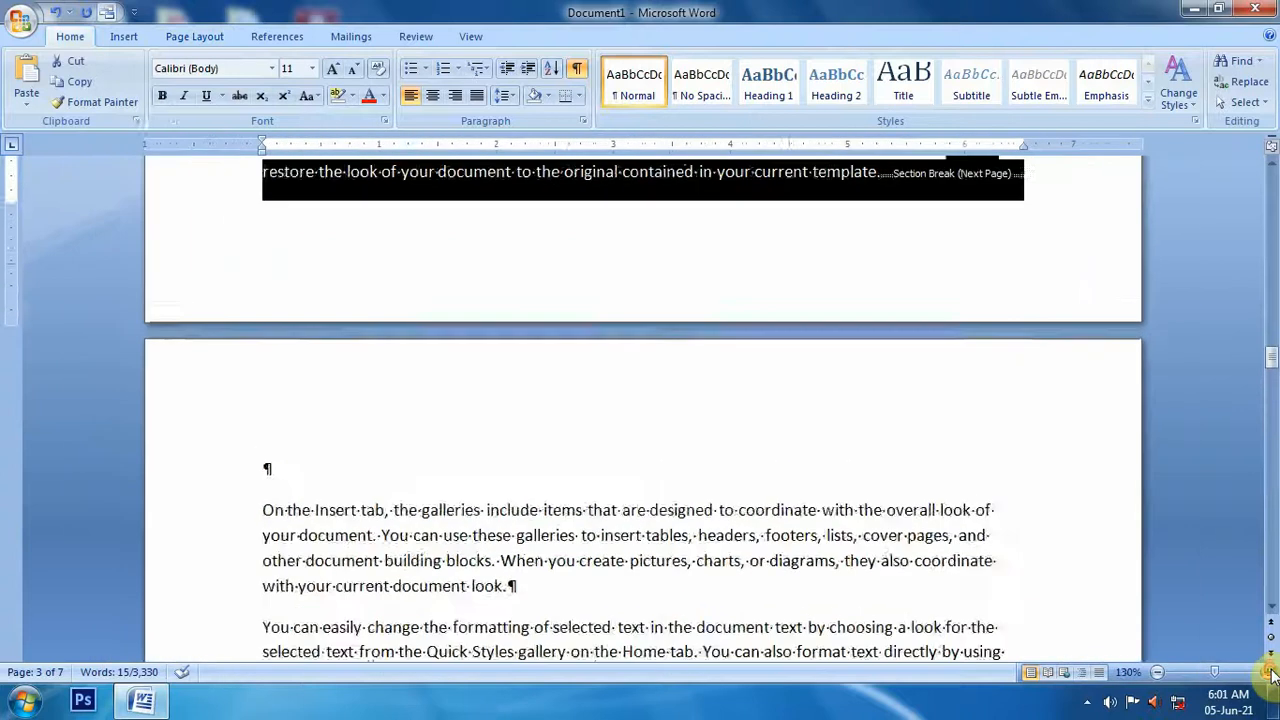
{"action": "left_click", "coordinate": [1270, 672]}
{"action": "scroll", "coordinate": [894, 420], "scroll_direction": "up", "scroll_amount": 5}
{"action": "left_click", "coordinate": [952, 548]}
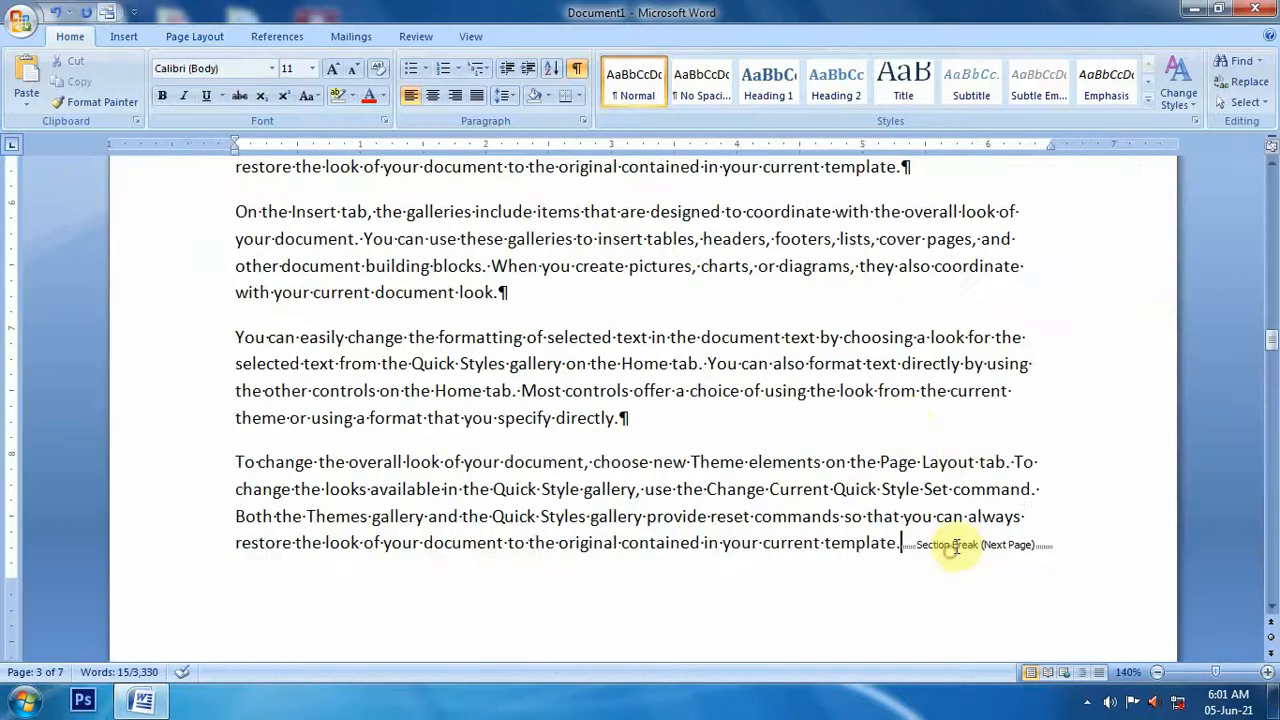
Step: Check the orientation choices for the pages before the section break, leaving them in Portrait
{"action": "scroll", "coordinate": [896, 556], "scroll_direction": "up", "scroll_amount": 20}
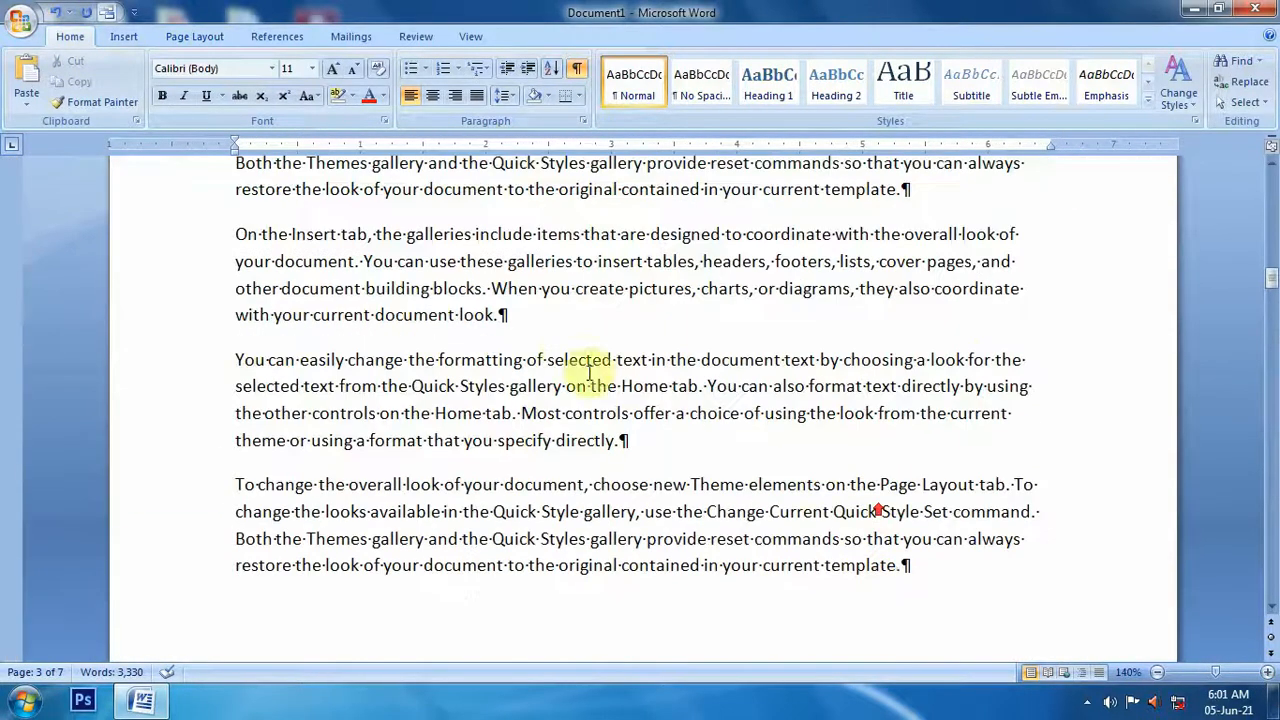
{"action": "scroll", "coordinate": [495, 345], "scroll_direction": "up", "scroll_amount": 3}
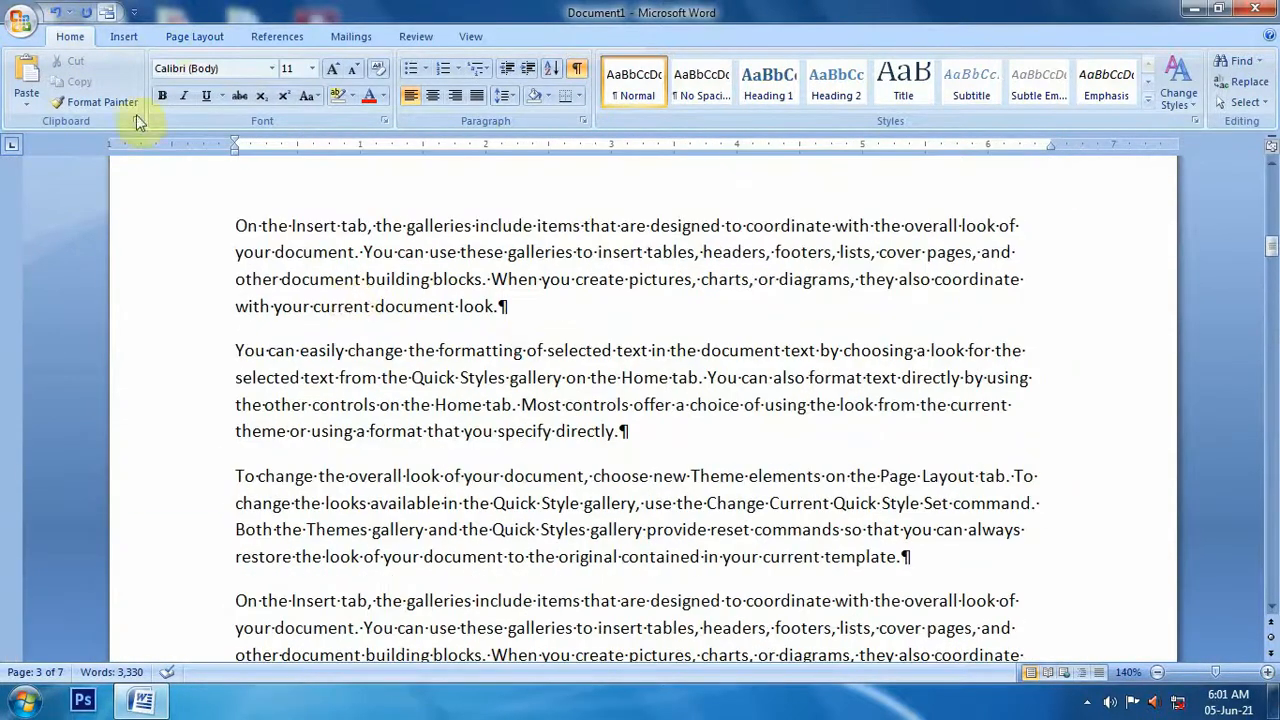
{"action": "left_click", "coordinate": [169, 38]}
{"action": "left_click", "coordinate": [190, 90]}
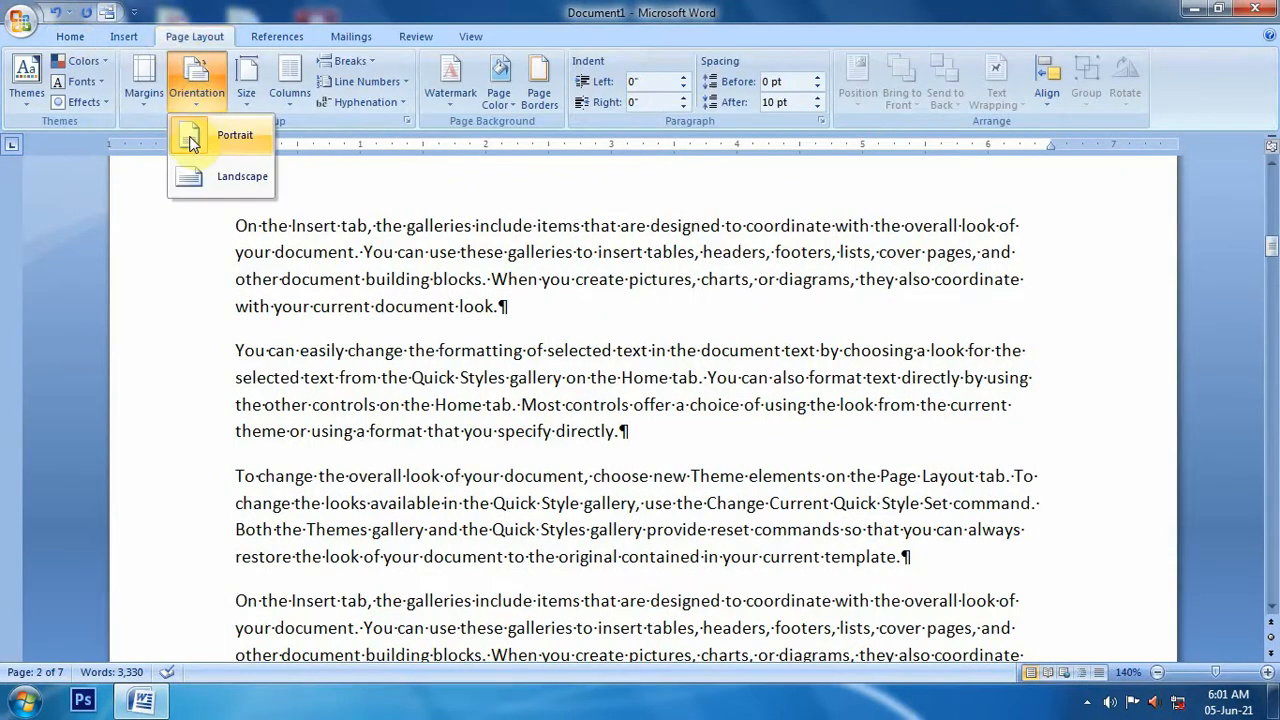
{"action": "left_click", "coordinate": [220, 136]}
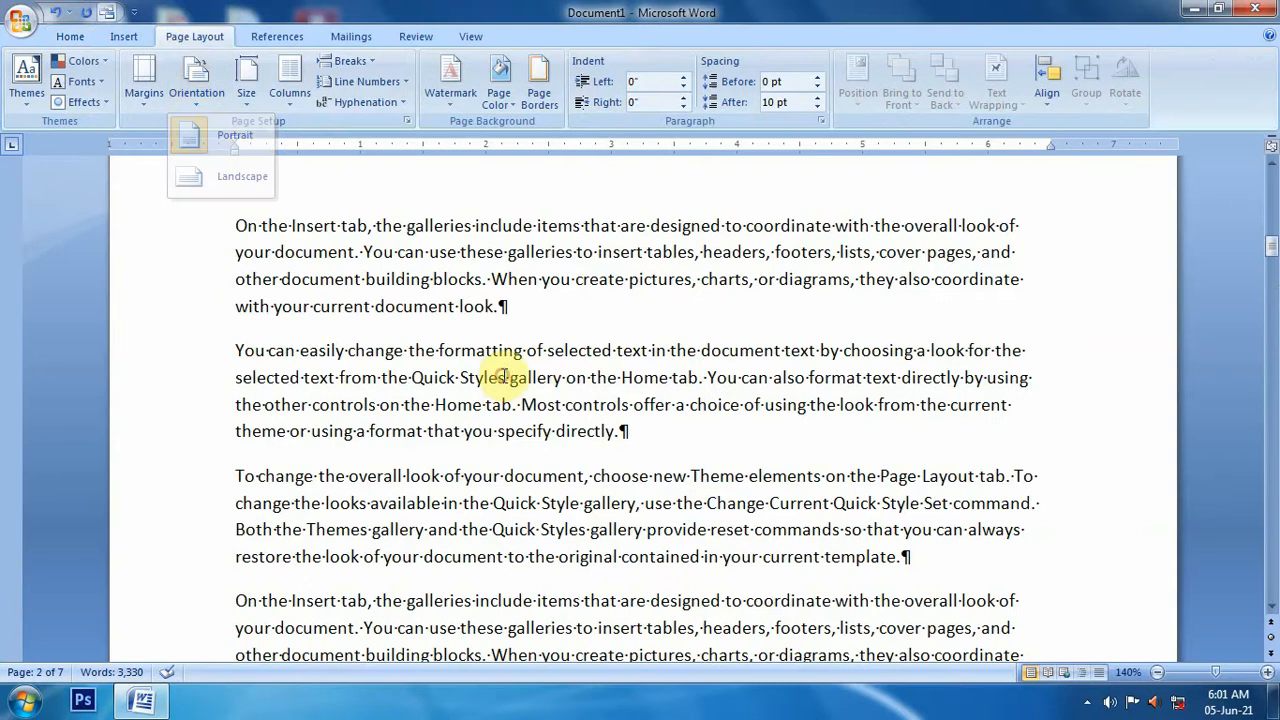
{"action": "scroll", "coordinate": [930, 482], "scroll_direction": "down", "scroll_amount": 8}
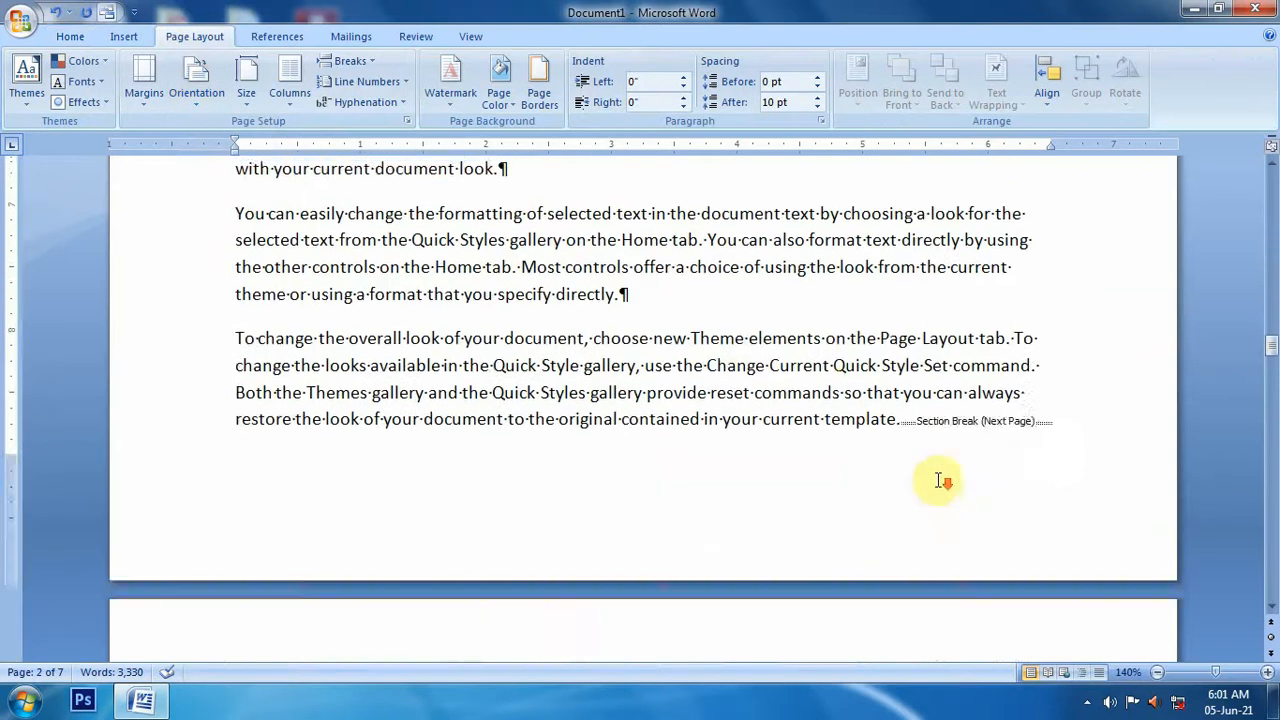
Step: Remove the empty paragraph at the start of the fourth page, just after the section break
{"action": "scroll", "coordinate": [930, 465], "scroll_direction": "down", "scroll_amount": 3}
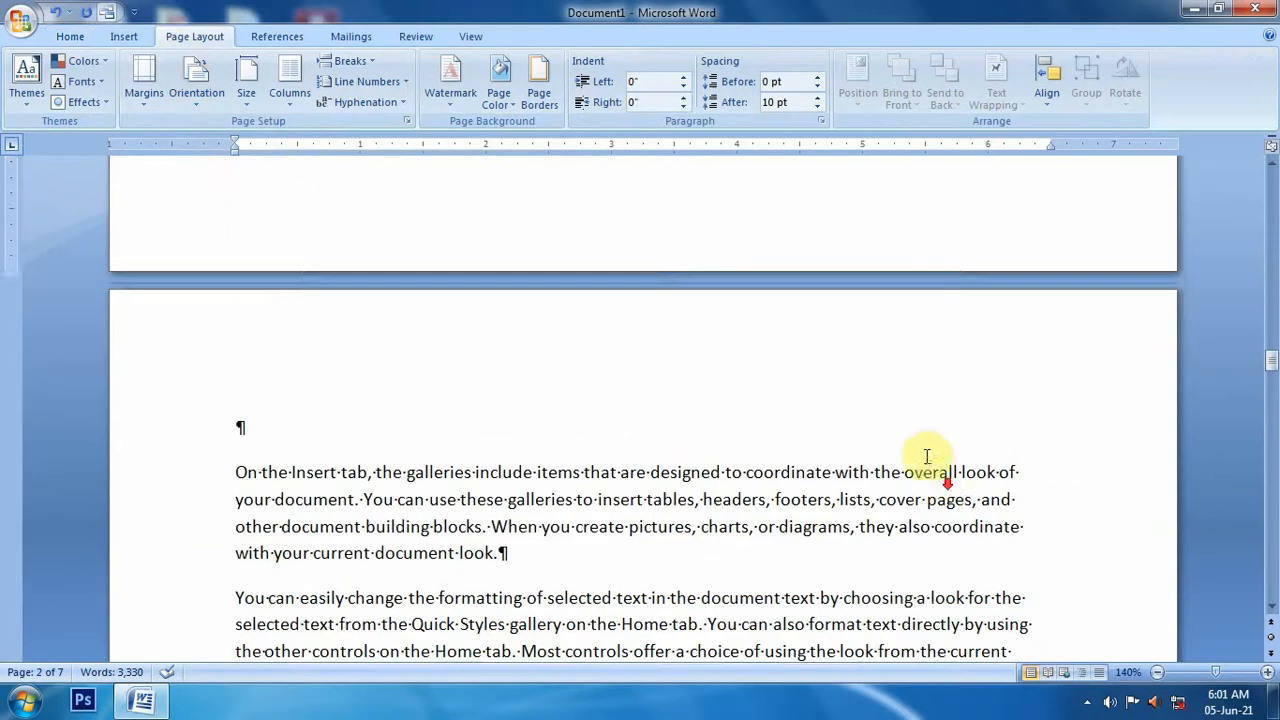
{"action": "scroll", "coordinate": [923, 430], "scroll_direction": "up", "scroll_amount": 3}
{"action": "scroll", "coordinate": [443, 612], "scroll_direction": "down", "scroll_amount": 4}
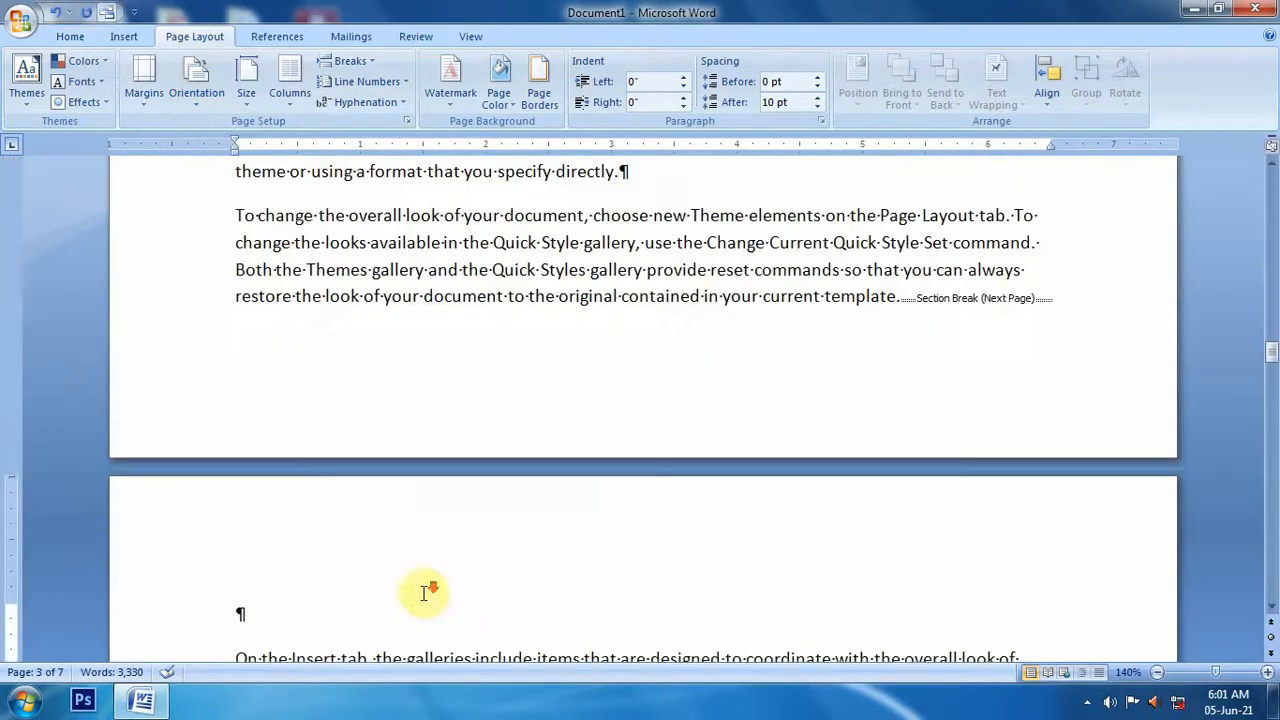
{"action": "left_click", "coordinate": [237, 409]}
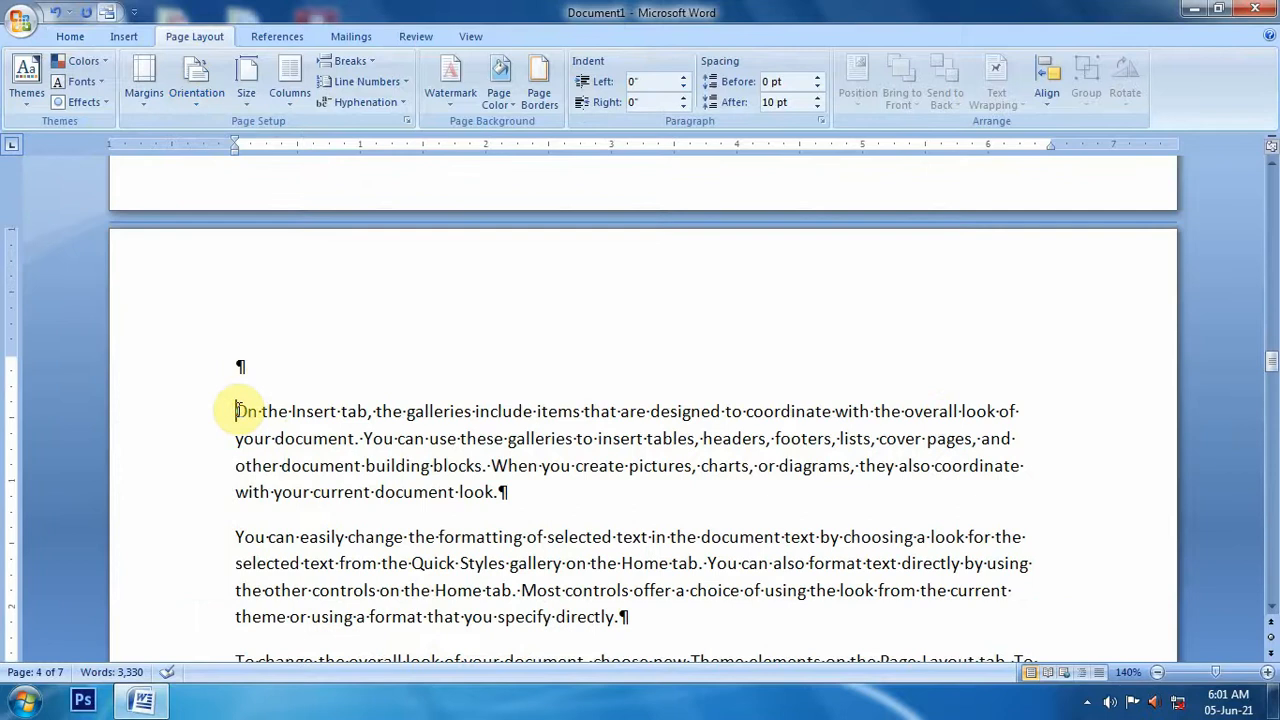
{"action": "key", "text": "BackSpace"}
Step: Set the section that starts on the fourth page to Landscape orientation and check it against the preceding page
{"action": "left_click", "coordinate": [196, 72]}
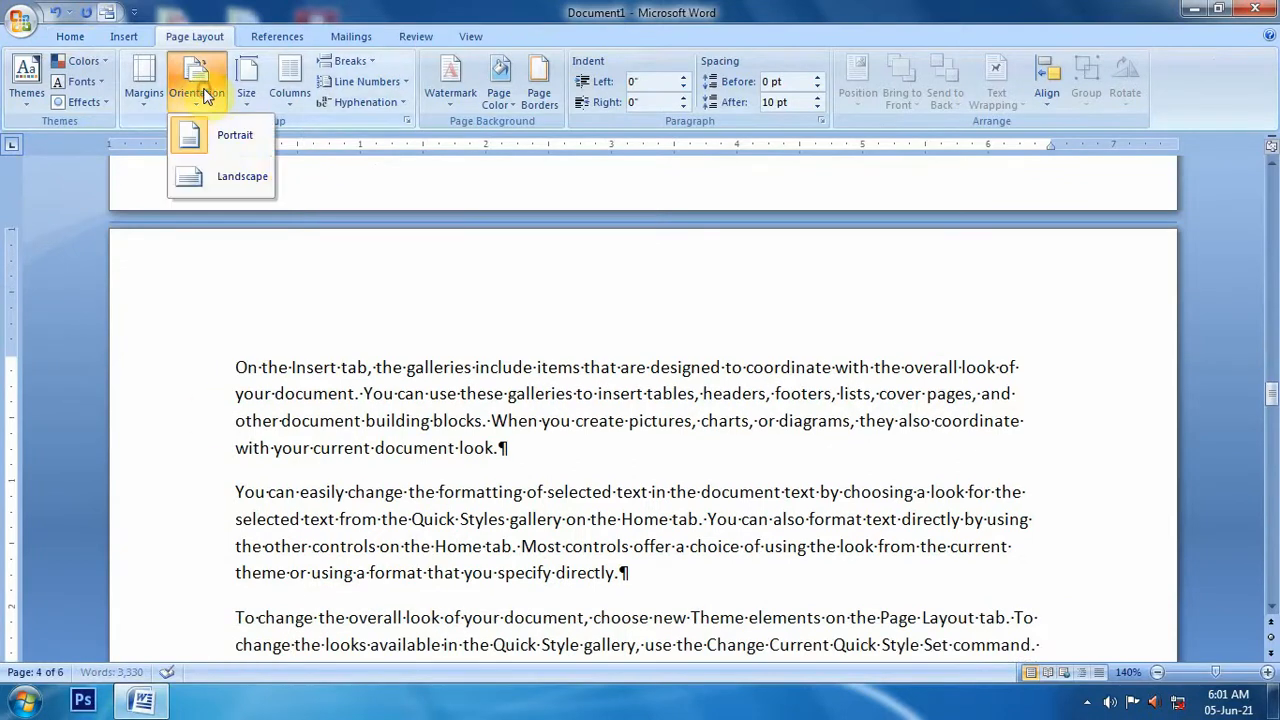
{"action": "left_click", "coordinate": [206, 176]}
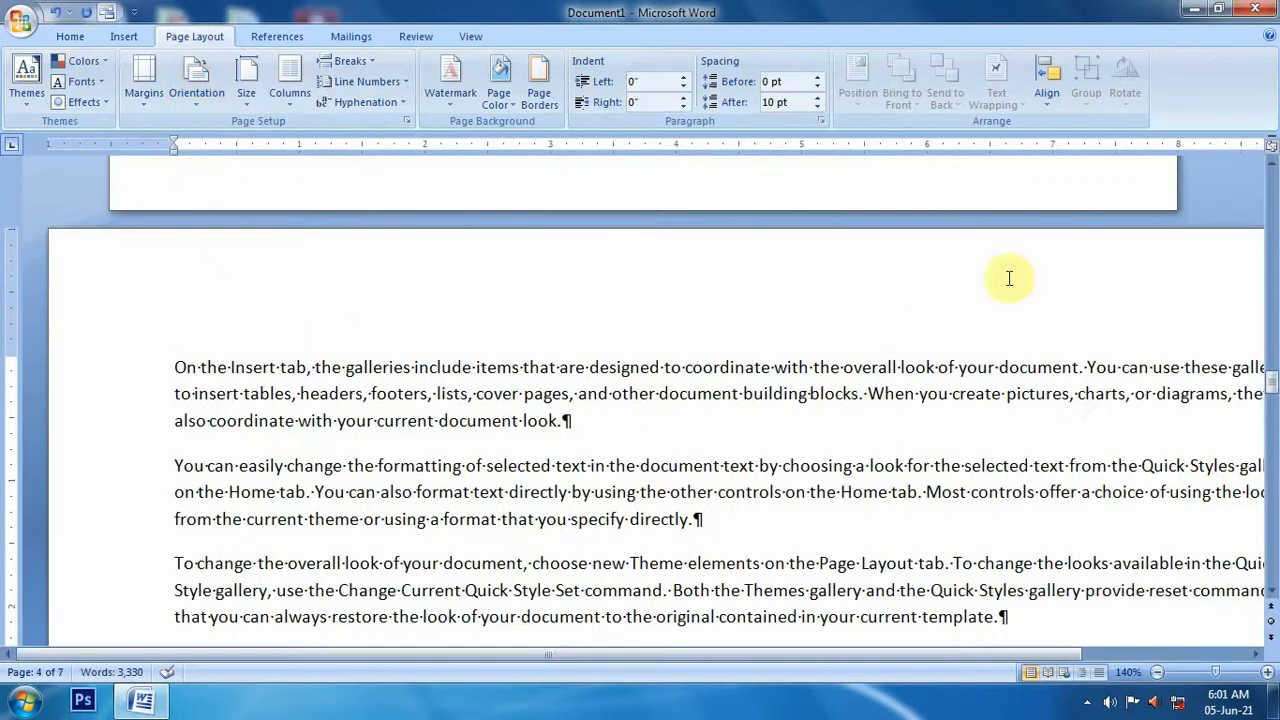
{"action": "scroll", "coordinate": [1127, 223], "scroll_direction": "up", "scroll_amount": 3}
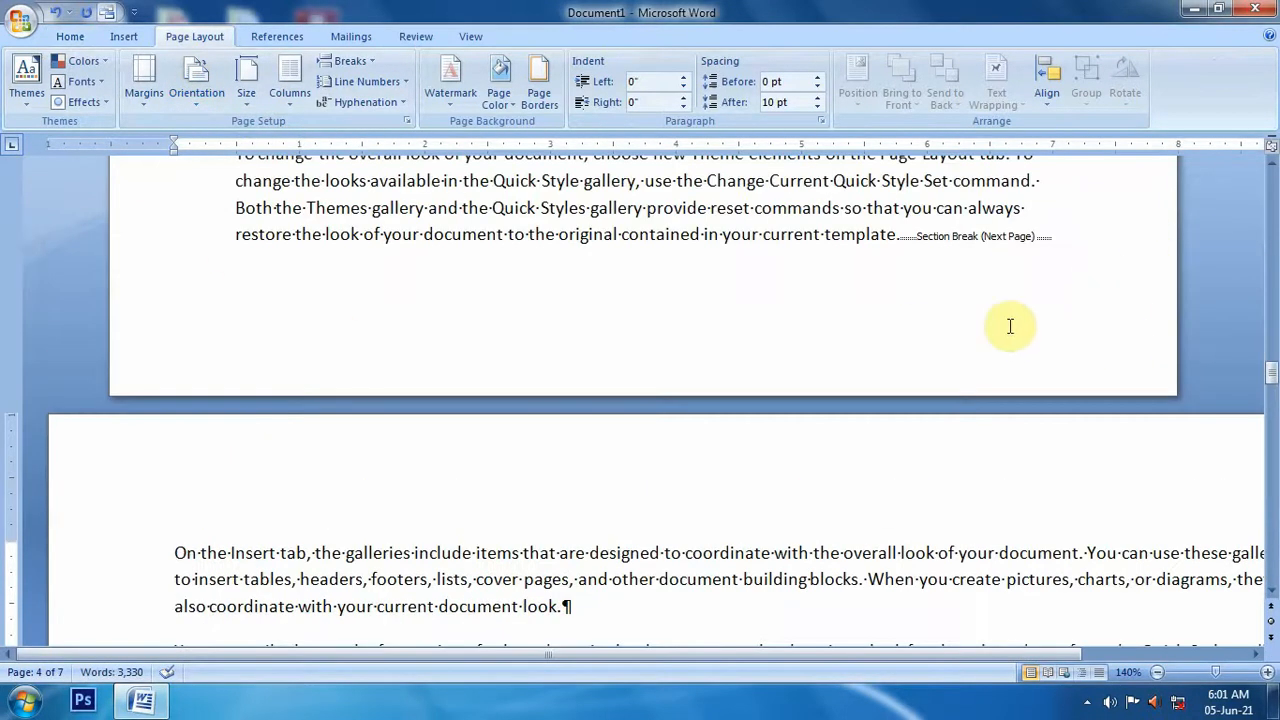
{"action": "scroll", "coordinate": [900, 328], "scroll_direction": "up", "scroll_amount": 1}
{"action": "scroll", "coordinate": [867, 329], "scroll_direction": "down", "scroll_amount": 5}
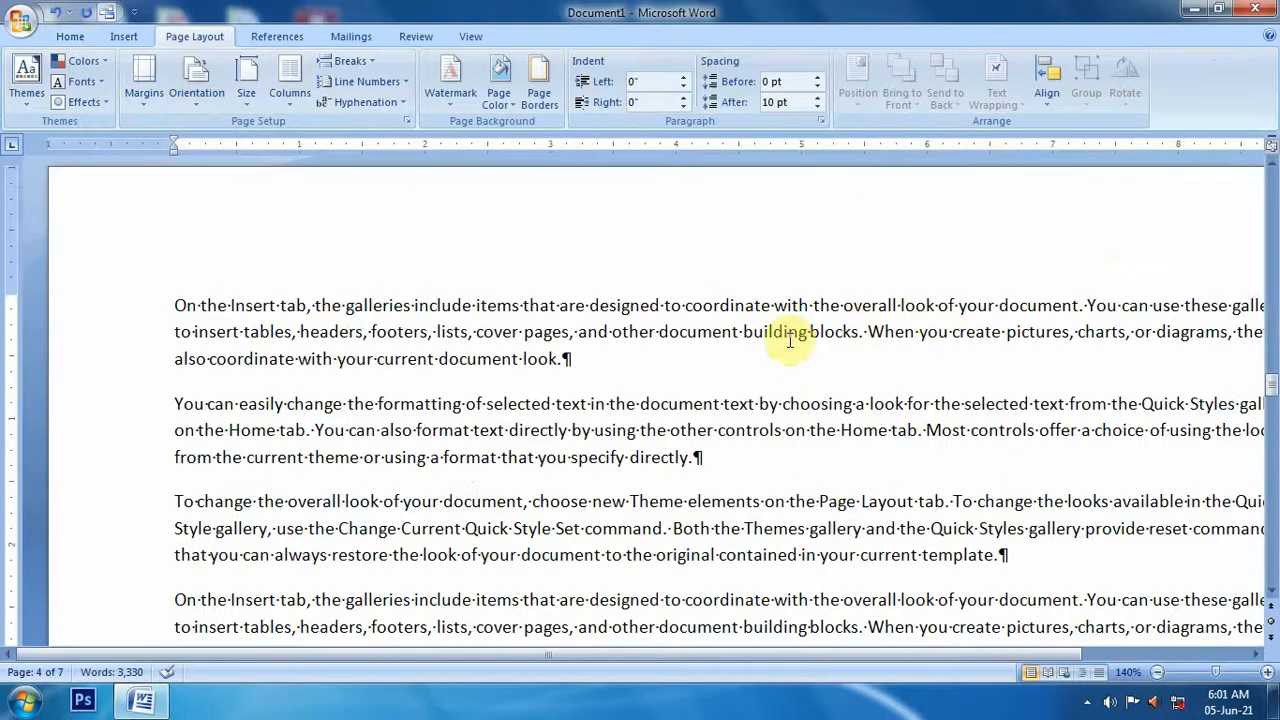
Step: Zoom out to 20% to view all pages and examine the page orientation on both sides of the section break
{"action": "left_click", "coordinate": [1157, 672]}
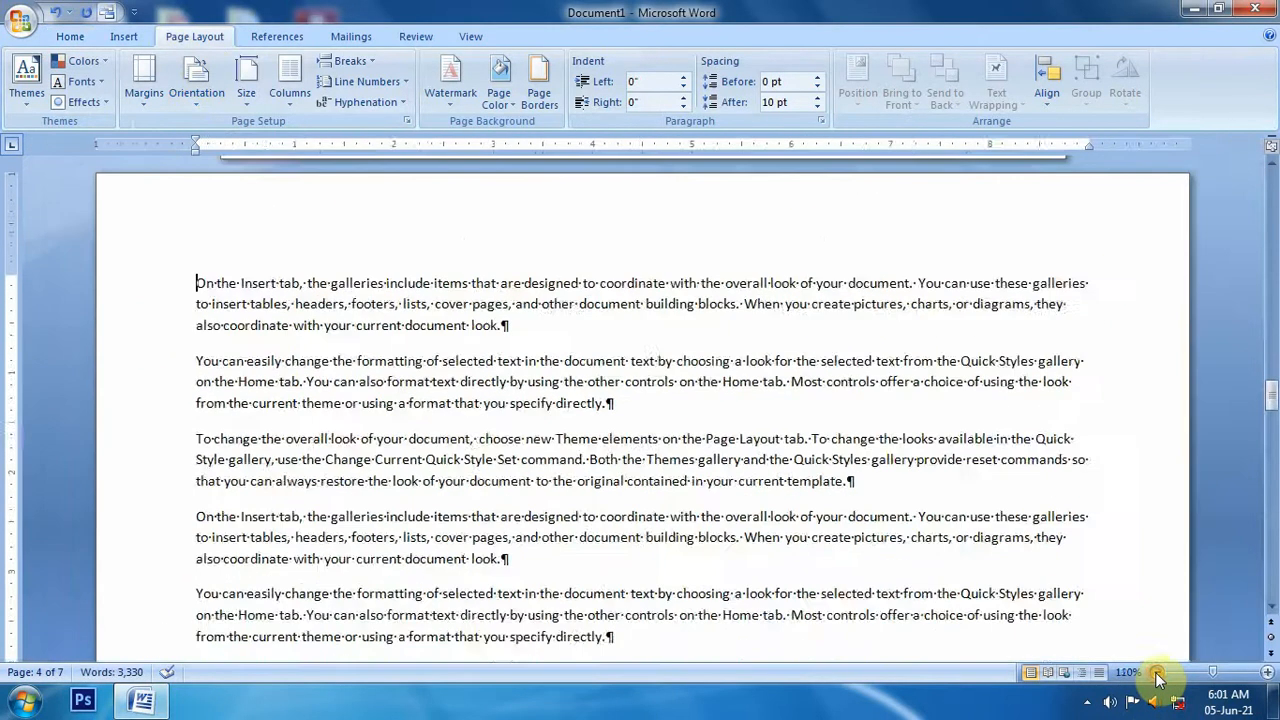
{"action": "left_click", "coordinate": [1157, 672]}
{"action": "left_click", "coordinate": [1157, 672]}
{"action": "left_click", "coordinate": [1157, 672]}
{"action": "left_click", "coordinate": [1157, 672]}
{"action": "left_click", "coordinate": [1157, 672]}
{"action": "left_click", "coordinate": [1157, 672]}
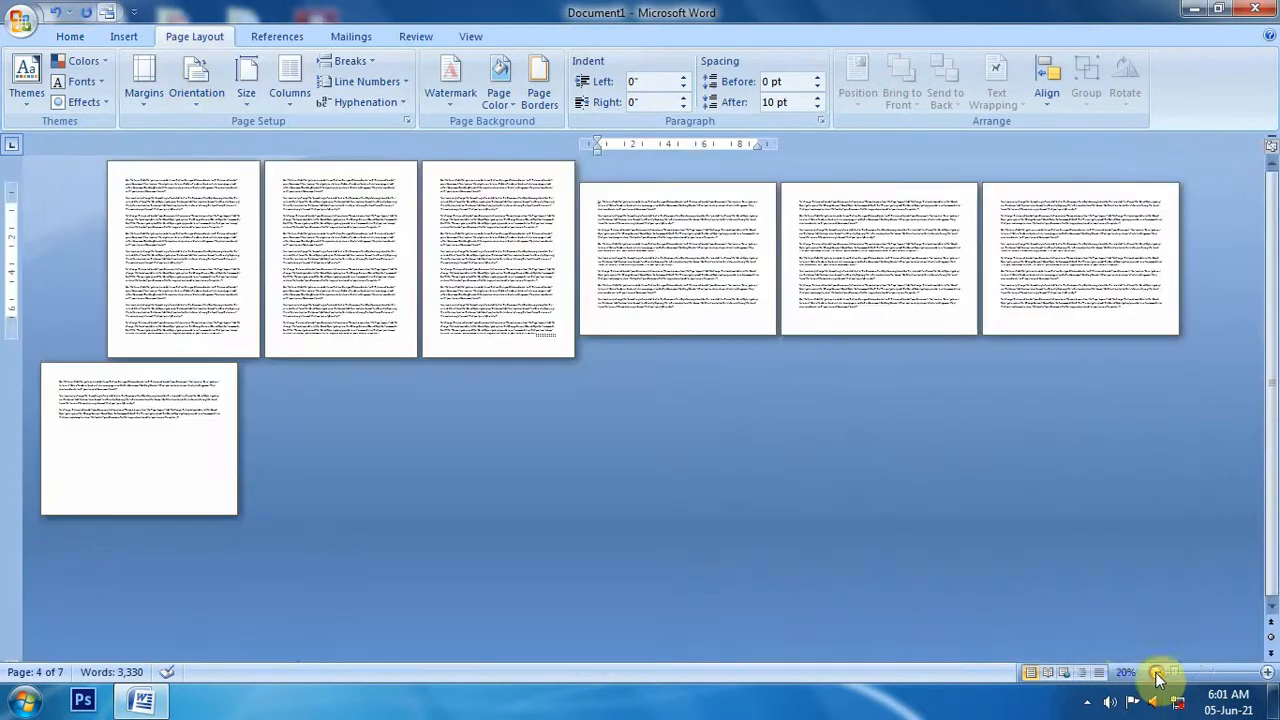
{"action": "left_click_drag", "start_coordinate": [172, 234], "coordinate": [543, 251]}
{"action": "left_click_drag", "start_coordinate": [694, 271], "coordinate": [945, 272]}
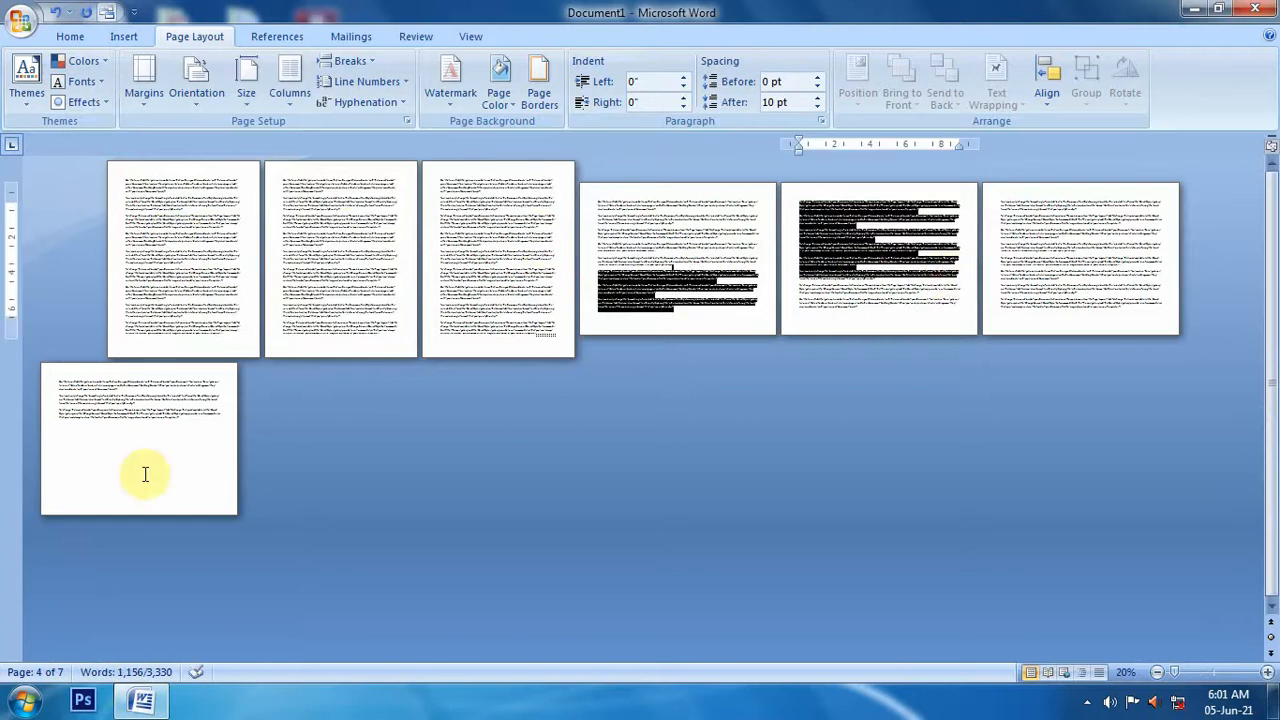
{"action": "left_click", "coordinate": [130, 430]}
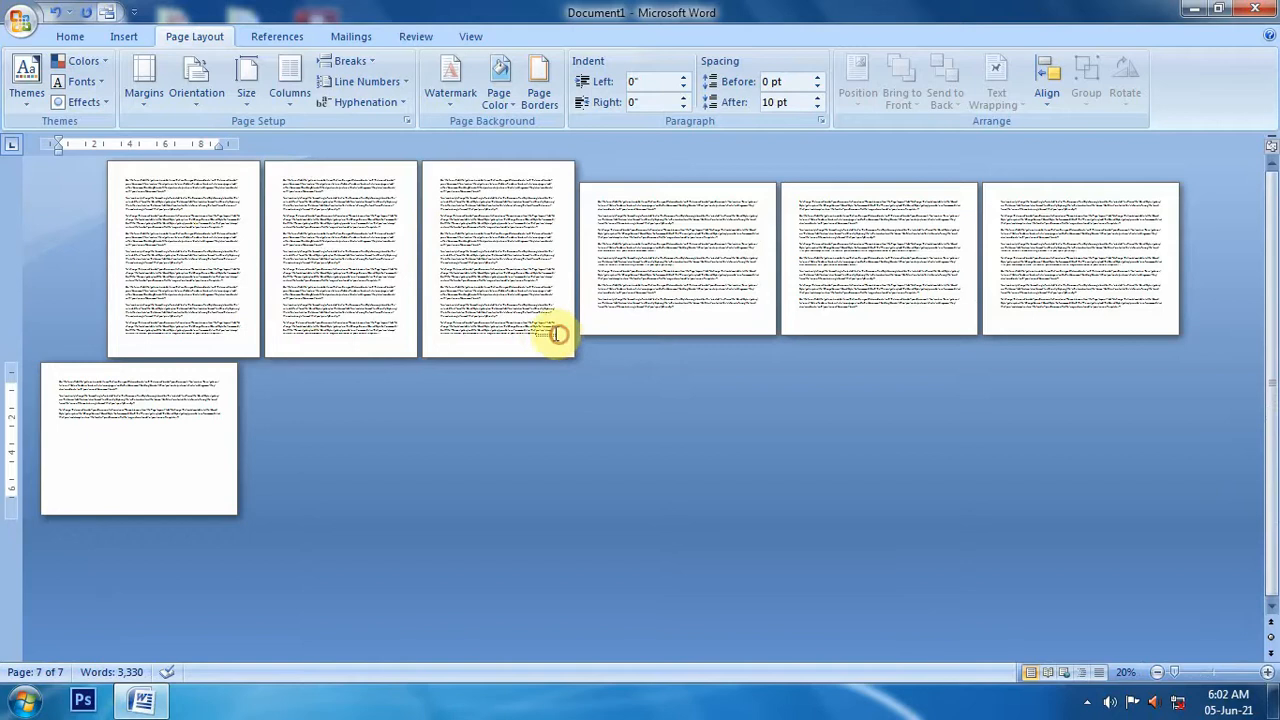
Step: Highlight the text of the three portrait pages and that of the landscape pages to compare the two sections
{"action": "left_click_drag", "start_coordinate": [557, 334], "coordinate": [137, 183]}
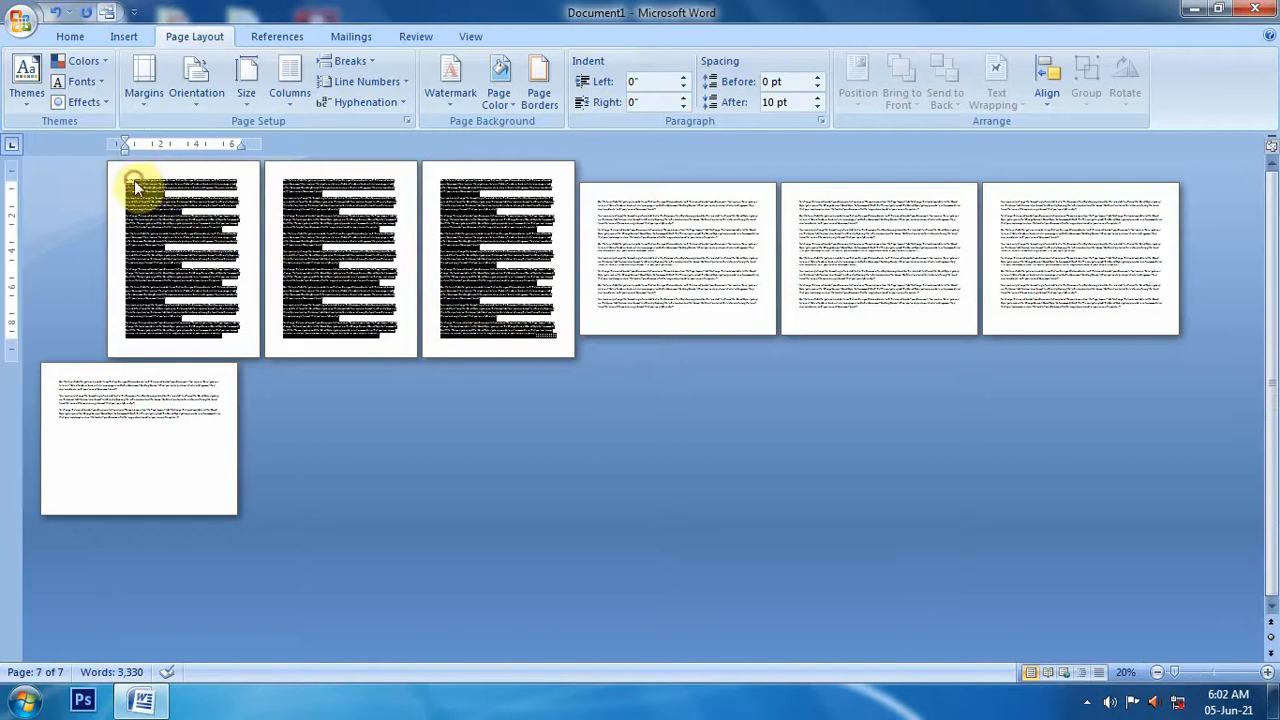
{"action": "left_click", "coordinate": [461, 250]}
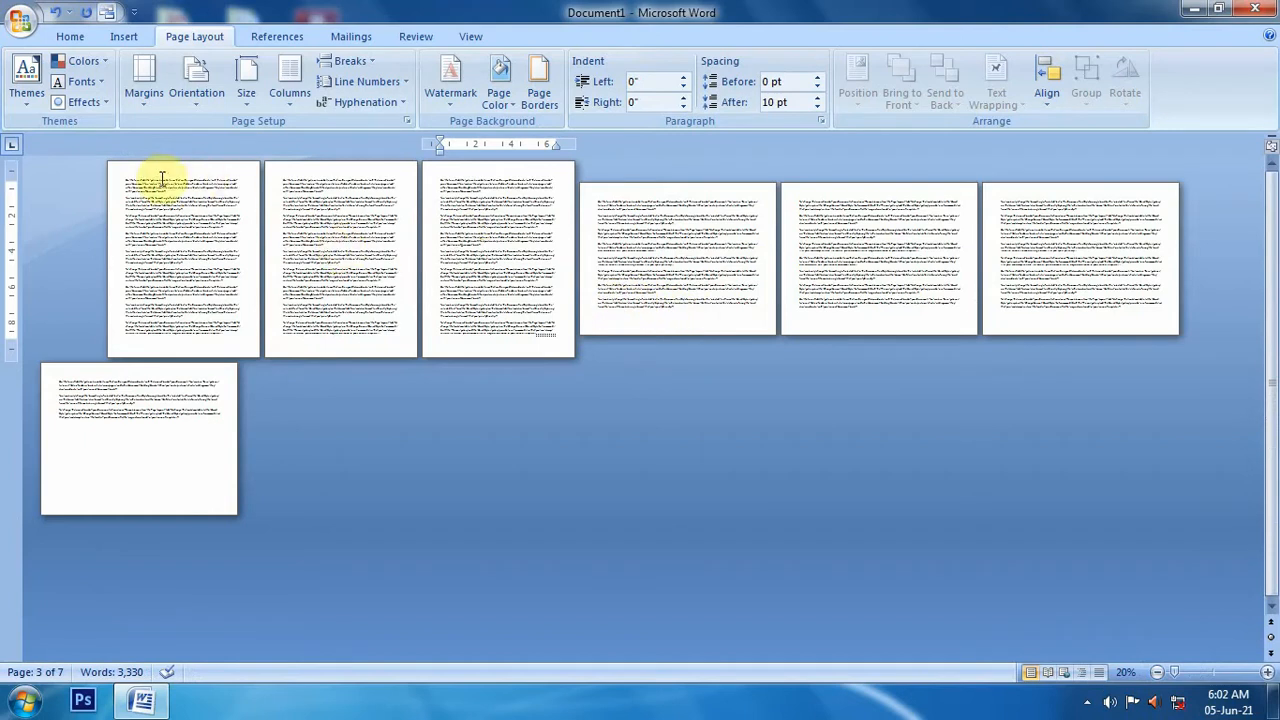
{"action": "left_click", "coordinate": [127, 198]}
{"action": "left_click", "coordinate": [340, 244]}
{"action": "left_click", "coordinate": [493, 245]}
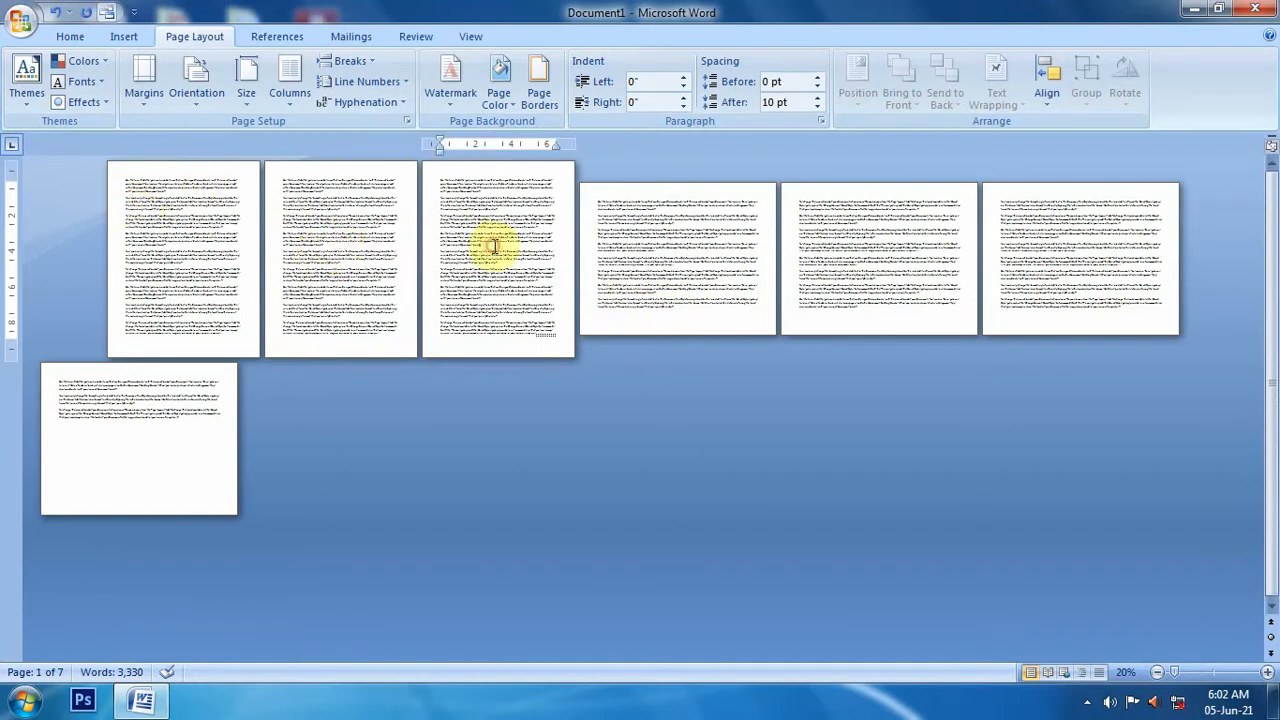
{"action": "left_click_drag", "start_coordinate": [122, 181], "coordinate": [557, 336]}
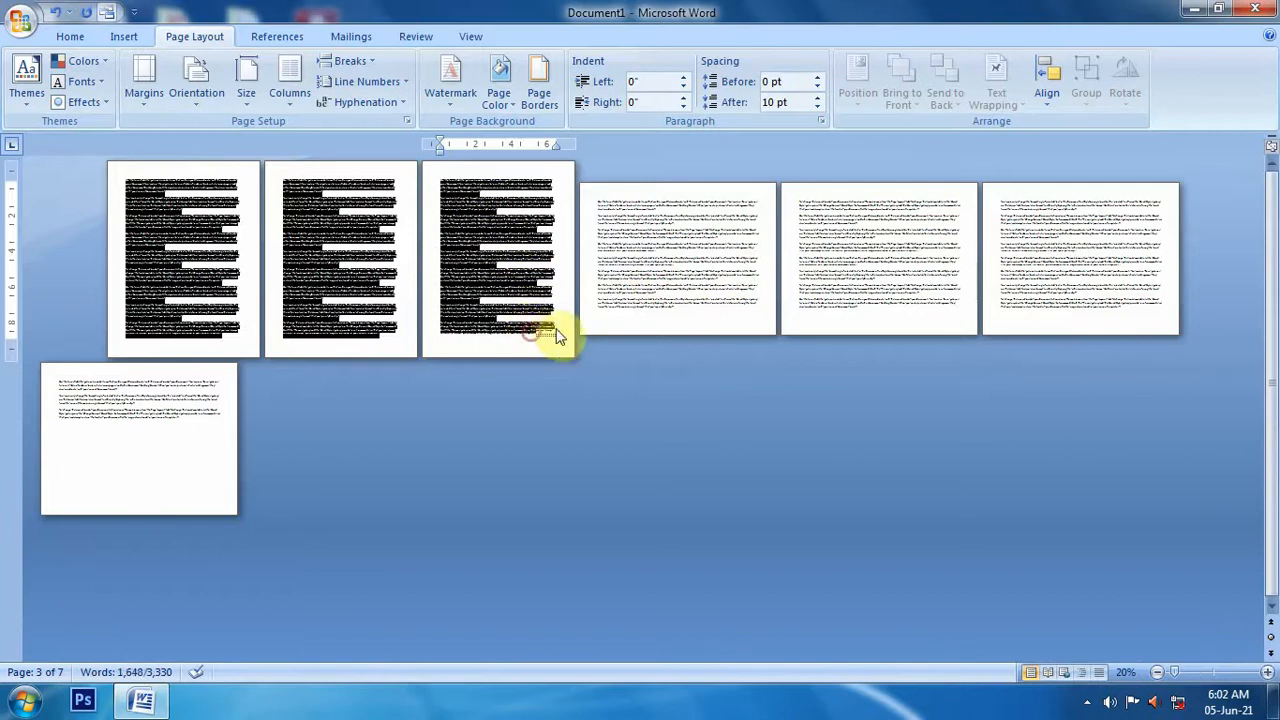
{"action": "left_click", "coordinate": [480, 228]}
{"action": "left_click_drag", "start_coordinate": [601, 193], "coordinate": [1125, 272]}
Step: Return to the first page at 110% zoom and apply the Narrow 0.5" margins to the portrait section
{"action": "left_click", "coordinate": [1266, 673]}
{"action": "left_click", "coordinate": [1266, 673]}
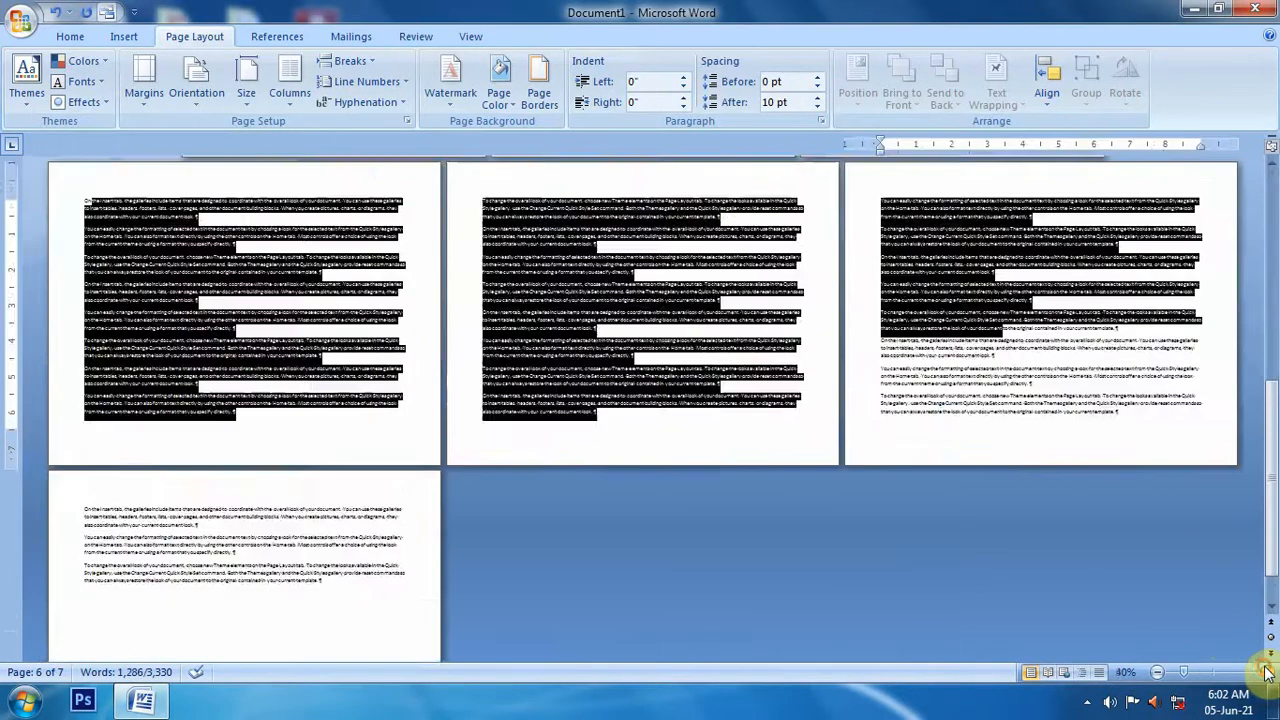
{"action": "left_click", "coordinate": [1266, 673]}
{"action": "left_click", "coordinate": [1266, 673]}
{"action": "left_click", "coordinate": [1266, 673]}
{"action": "left_click", "coordinate": [1266, 673]}
{"action": "left_click", "coordinate": [1266, 673]}
{"action": "left_click", "coordinate": [1266, 673]}
{"action": "left_click", "coordinate": [1267, 673]}
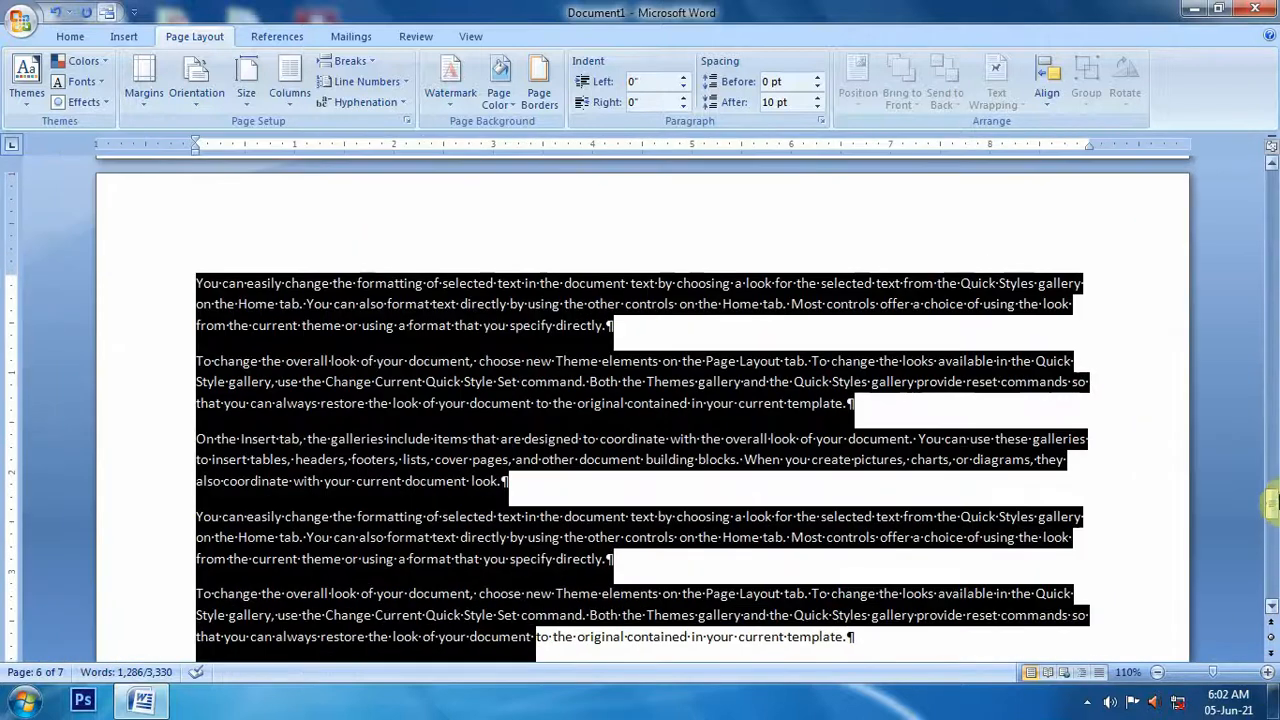
{"action": "left_click_drag", "start_coordinate": [1273, 505], "coordinate": [1271, 177]}
{"action": "left_click", "coordinate": [372, 301]}
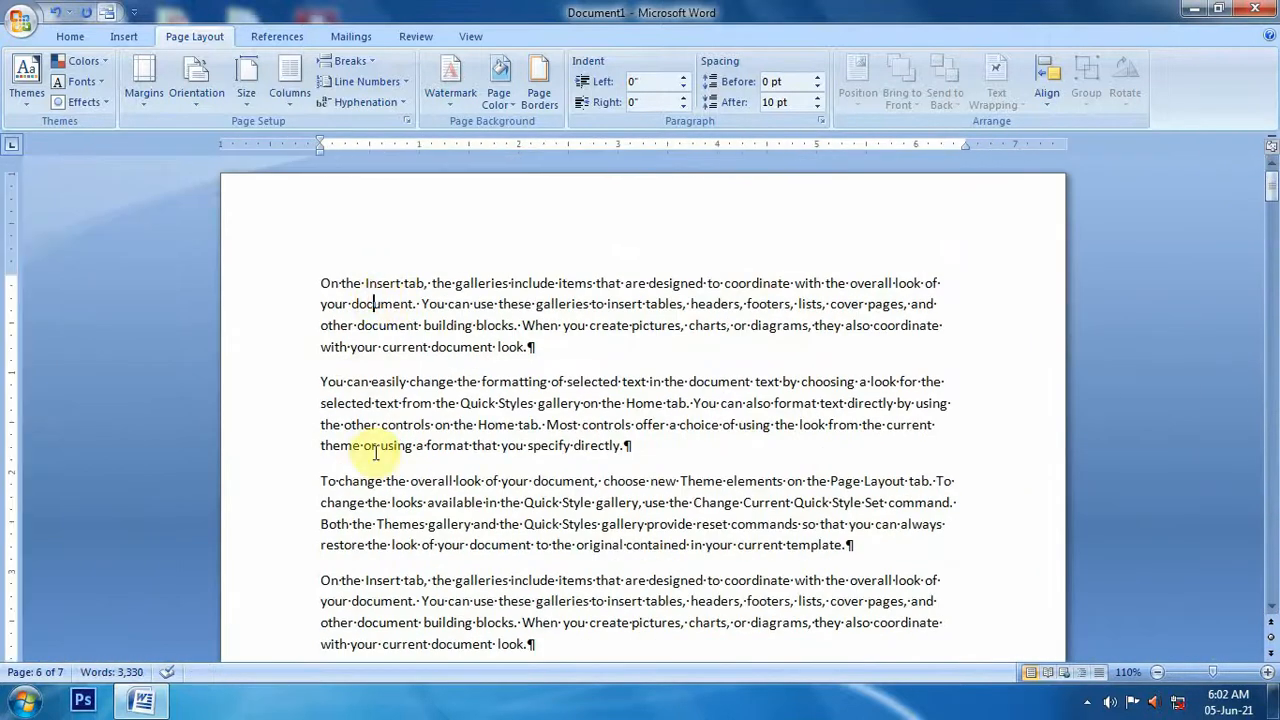
{"action": "left_click", "coordinate": [140, 95]}
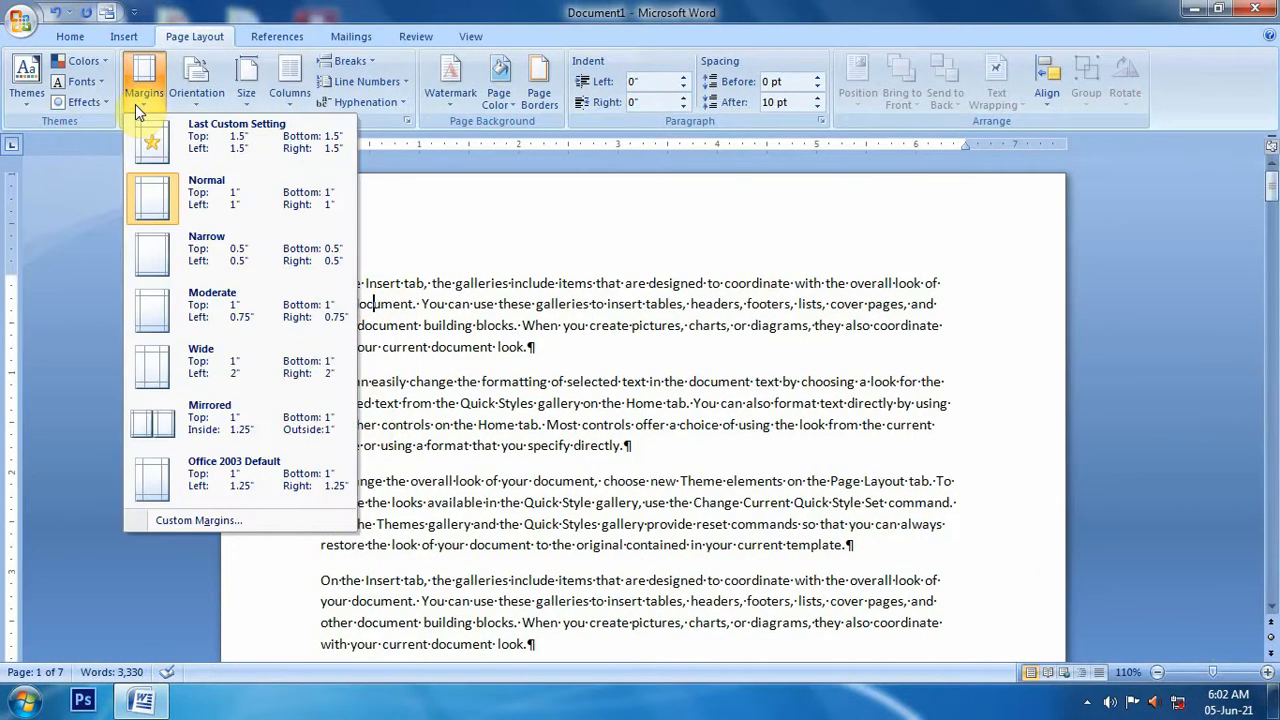
{"action": "left_click", "coordinate": [147, 267]}
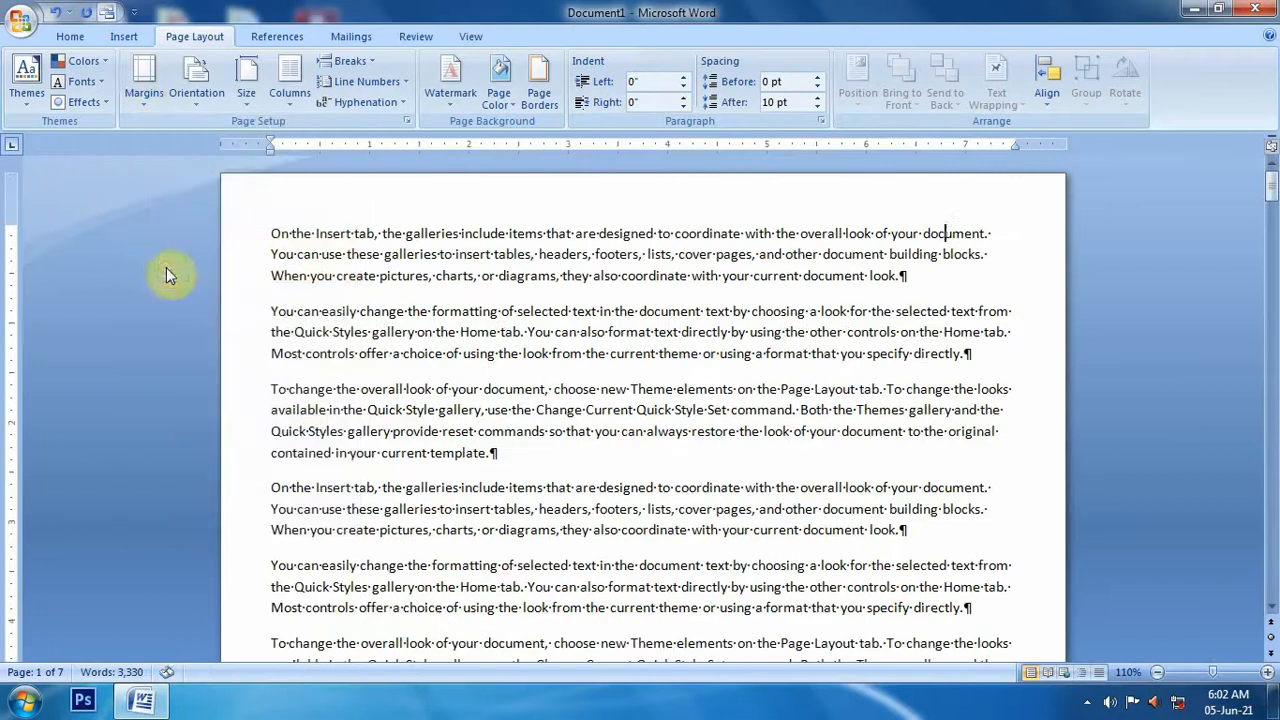
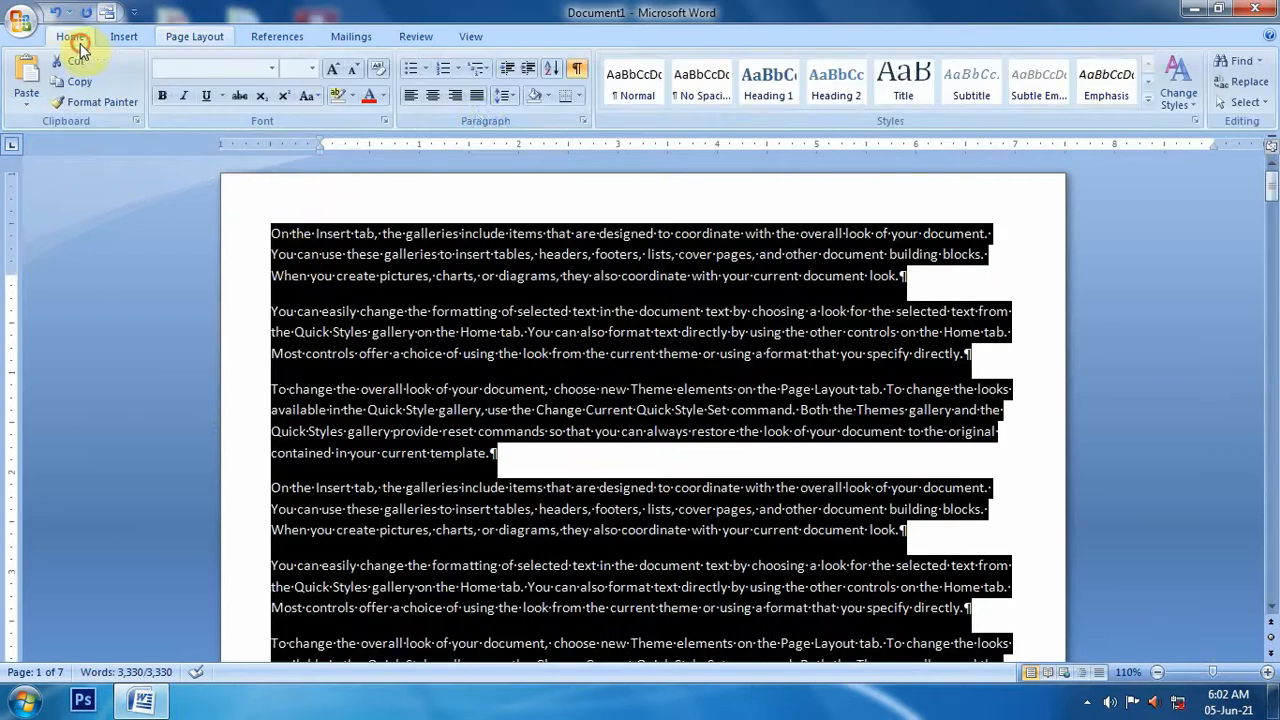
Step: Justify all the text in the document and give it a light orange shading
{"action": "left_click", "coordinate": [479, 97]}
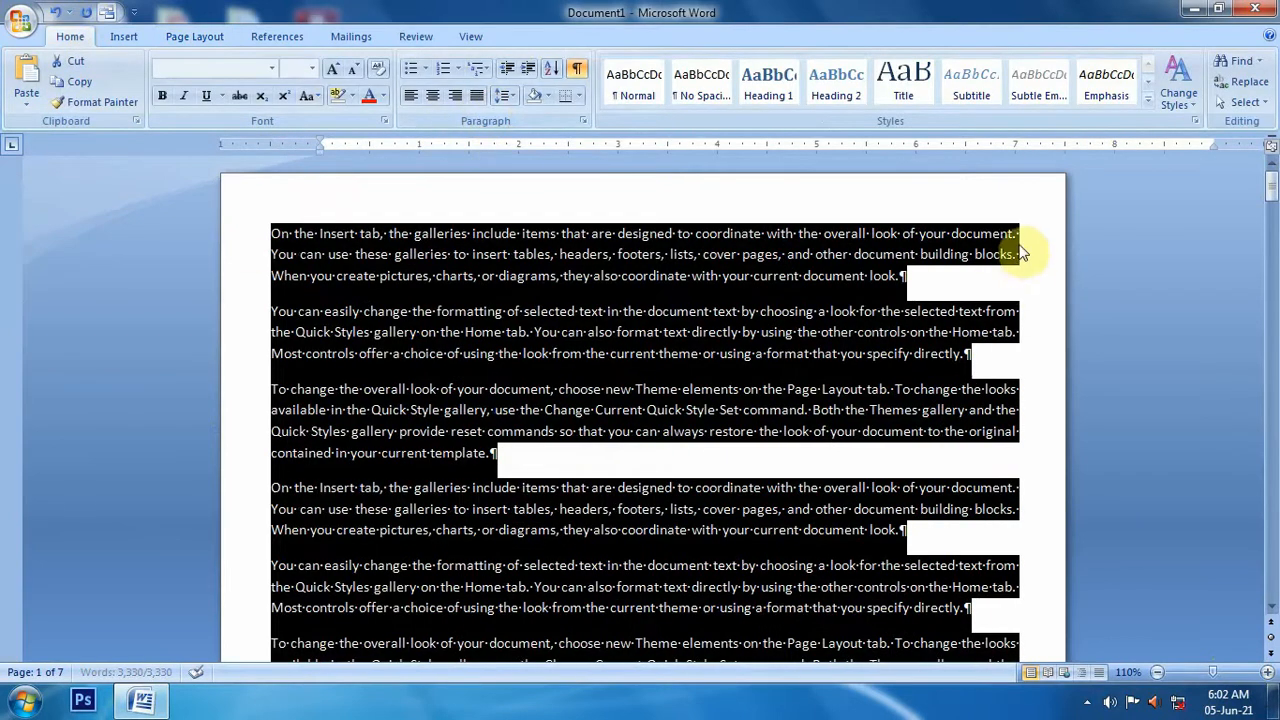
{"action": "left_click", "coordinate": [547, 99]}
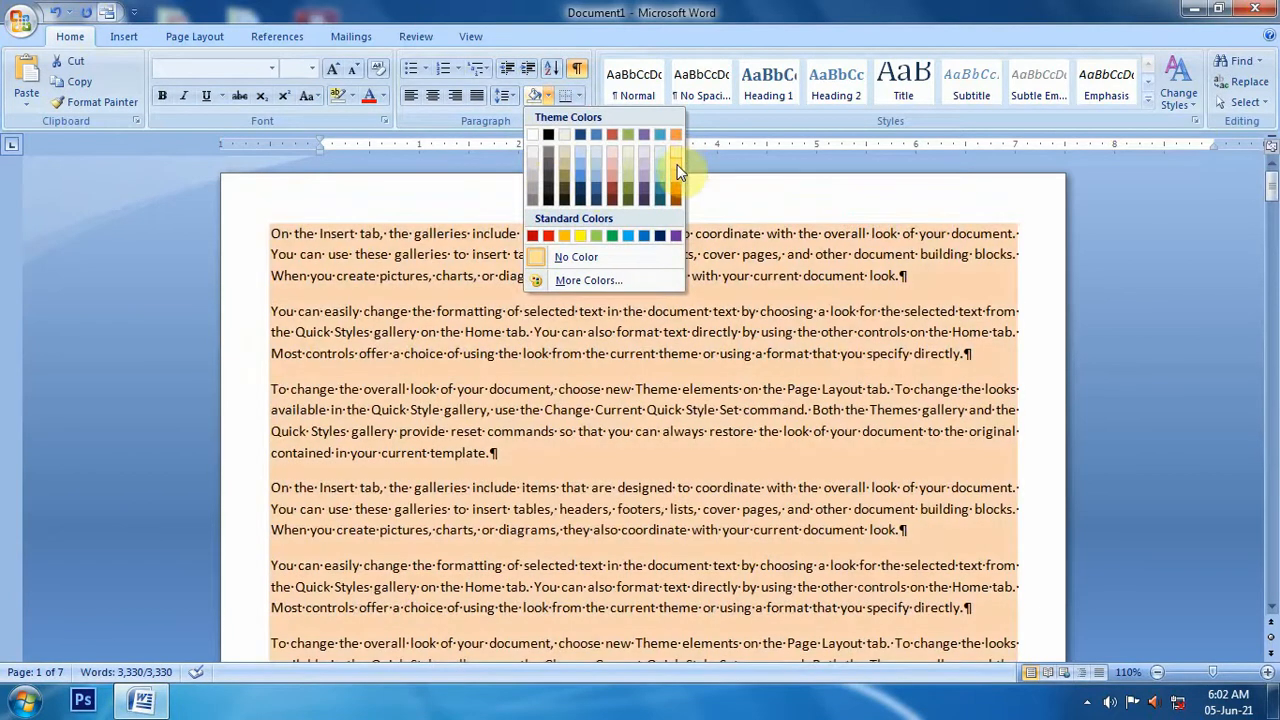
{"action": "left_click", "coordinate": [677, 151]}
{"action": "left_click", "coordinate": [580, 388]}
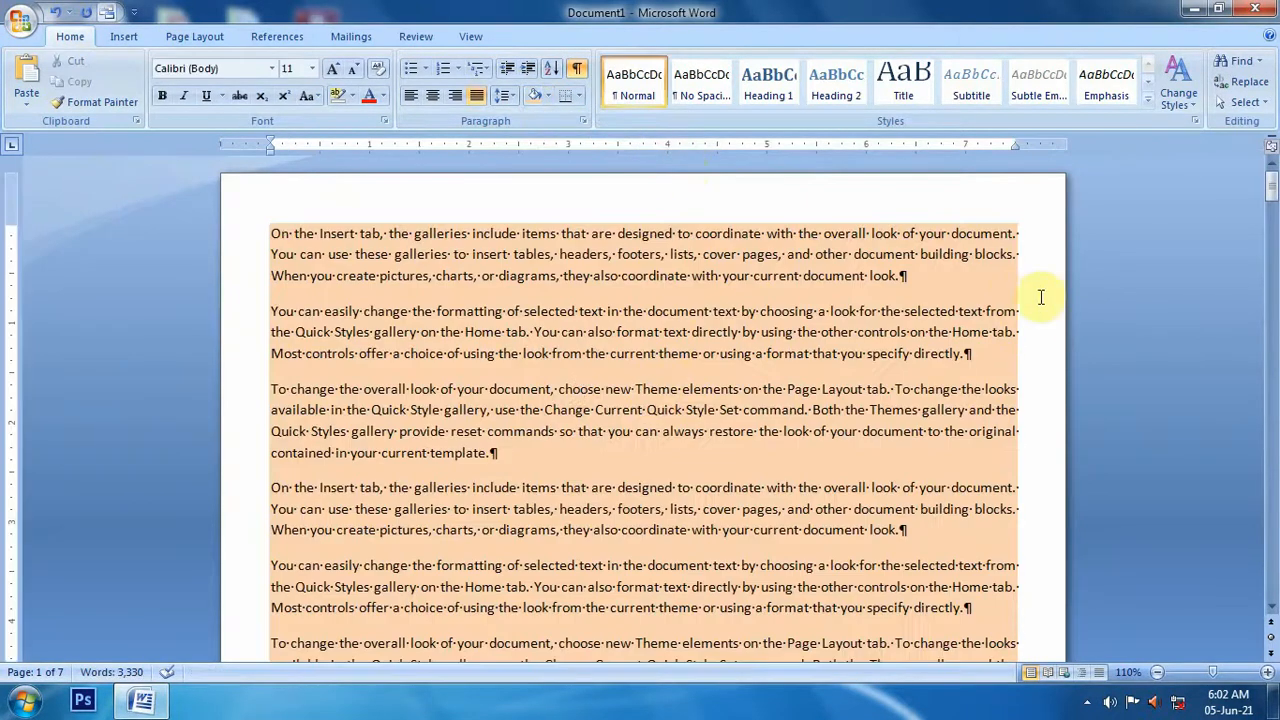
Step: Compare the margins around the shaded text in both sections and check the orientation choices for the landscape section
{"action": "scroll", "coordinate": [1040, 300], "scroll_direction": "down", "scroll_amount": 5}
{"action": "scroll", "coordinate": [908, 486], "scroll_direction": "down", "scroll_amount": 3}
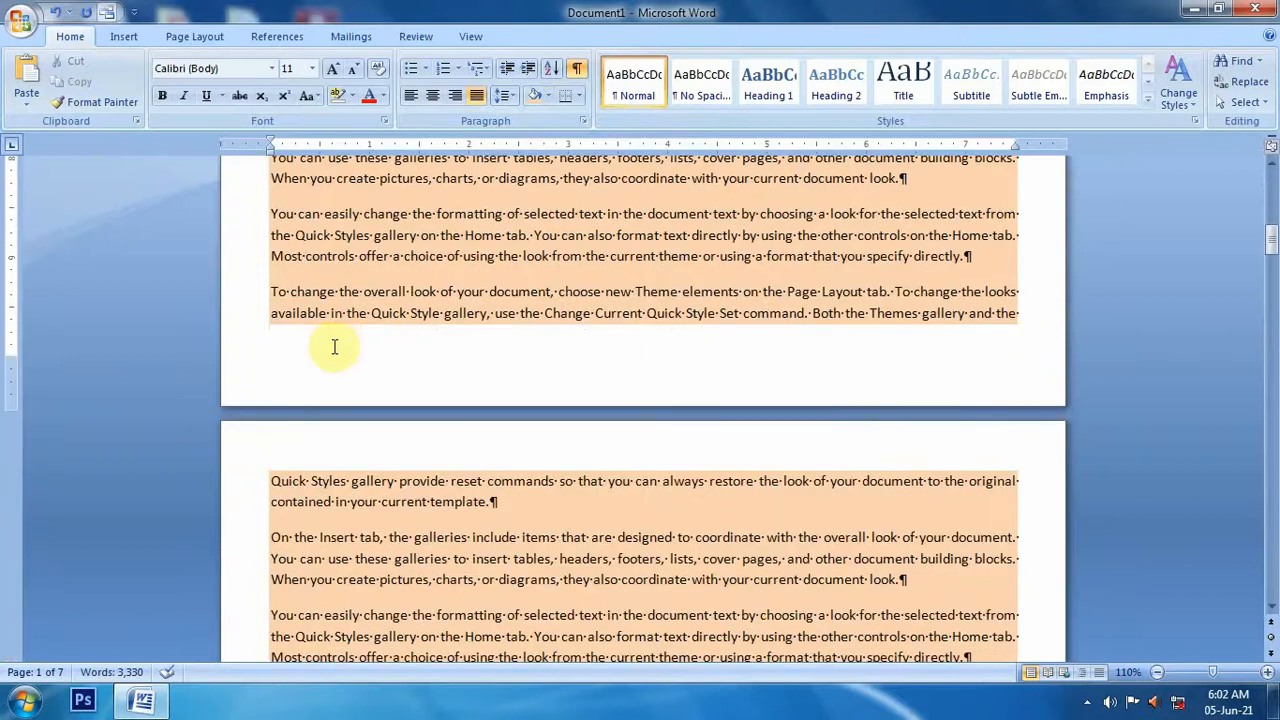
{"action": "scroll", "coordinate": [337, 334], "scroll_direction": "down", "scroll_amount": 3}
{"action": "scroll", "coordinate": [350, 386], "scroll_direction": "down", "scroll_amount": 10}
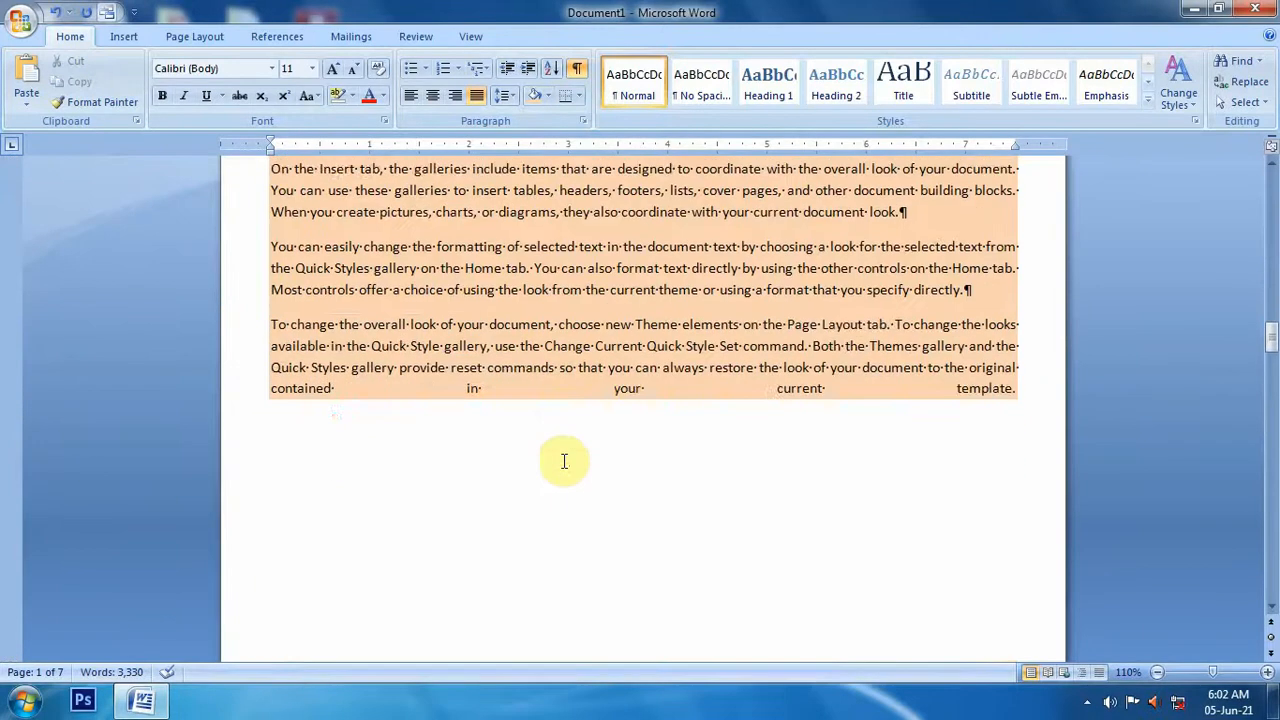
{"action": "scroll", "coordinate": [480, 358], "scroll_direction": "down", "scroll_amount": 5}
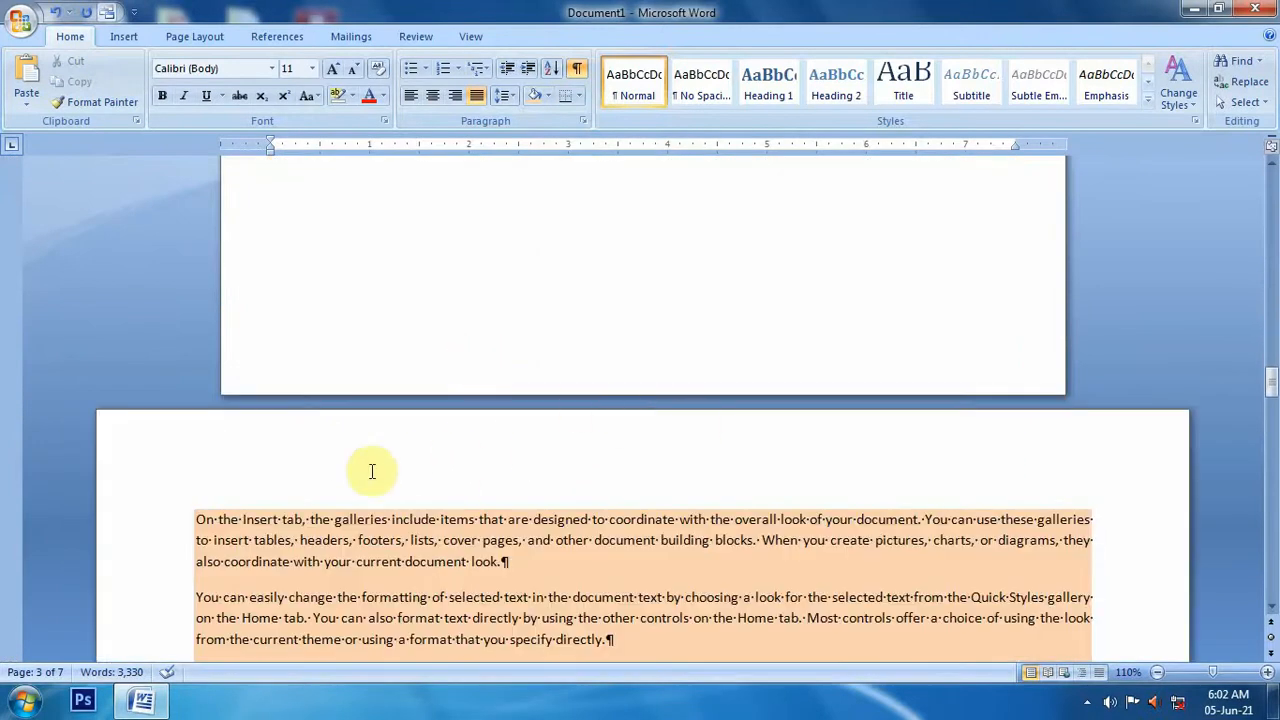
{"action": "scroll", "coordinate": [350, 440], "scroll_direction": "down", "scroll_amount": 2}
{"action": "left_click", "coordinate": [300, 370]}
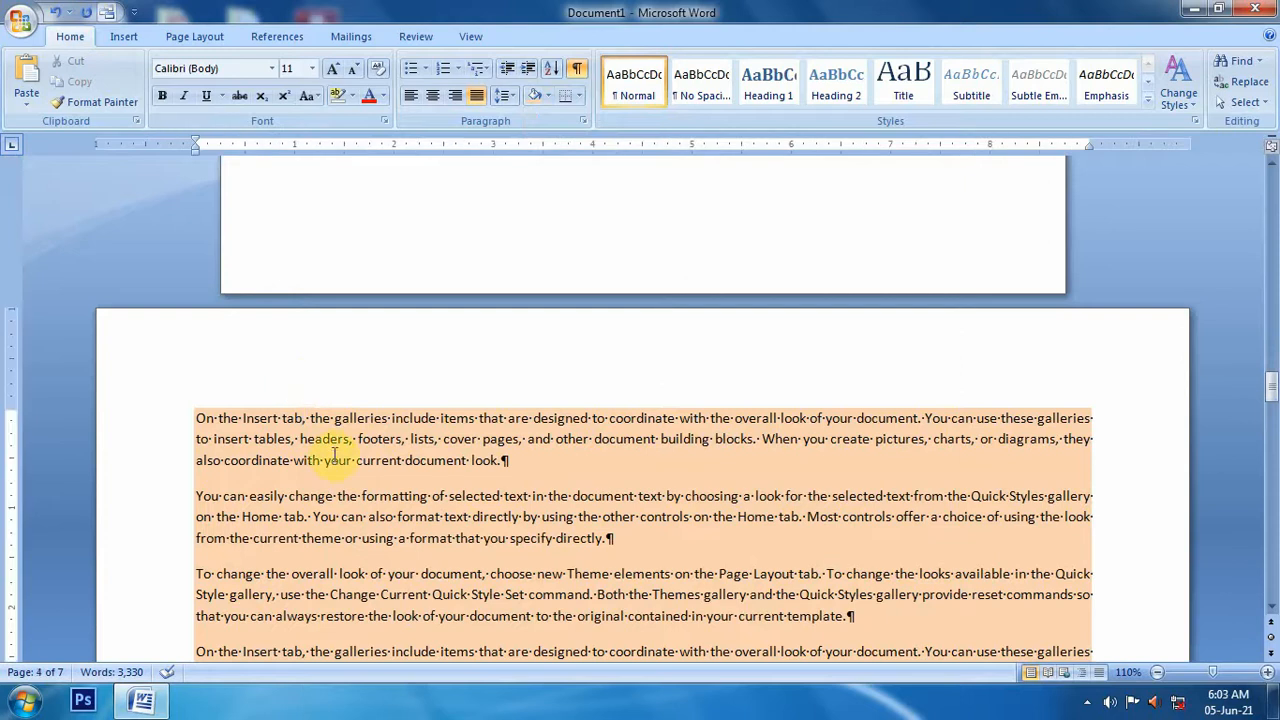
{"action": "left_click", "coordinate": [205, 36]}
{"action": "left_click", "coordinate": [184, 104]}
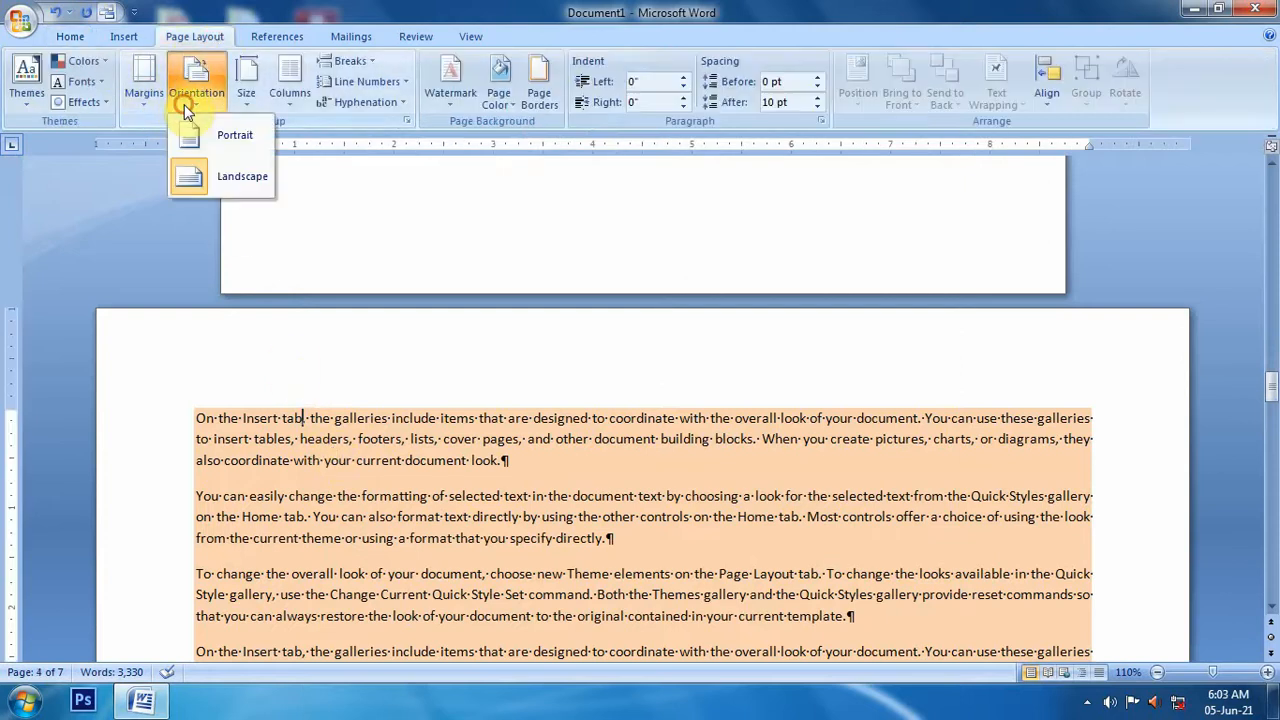
{"action": "left_click", "coordinate": [412, 485]}
Step: Place the cursor in the landscape section and enter custom margins of 1.5" for its top, bottom, left and right sides
{"action": "left_click", "coordinate": [250, 375]}
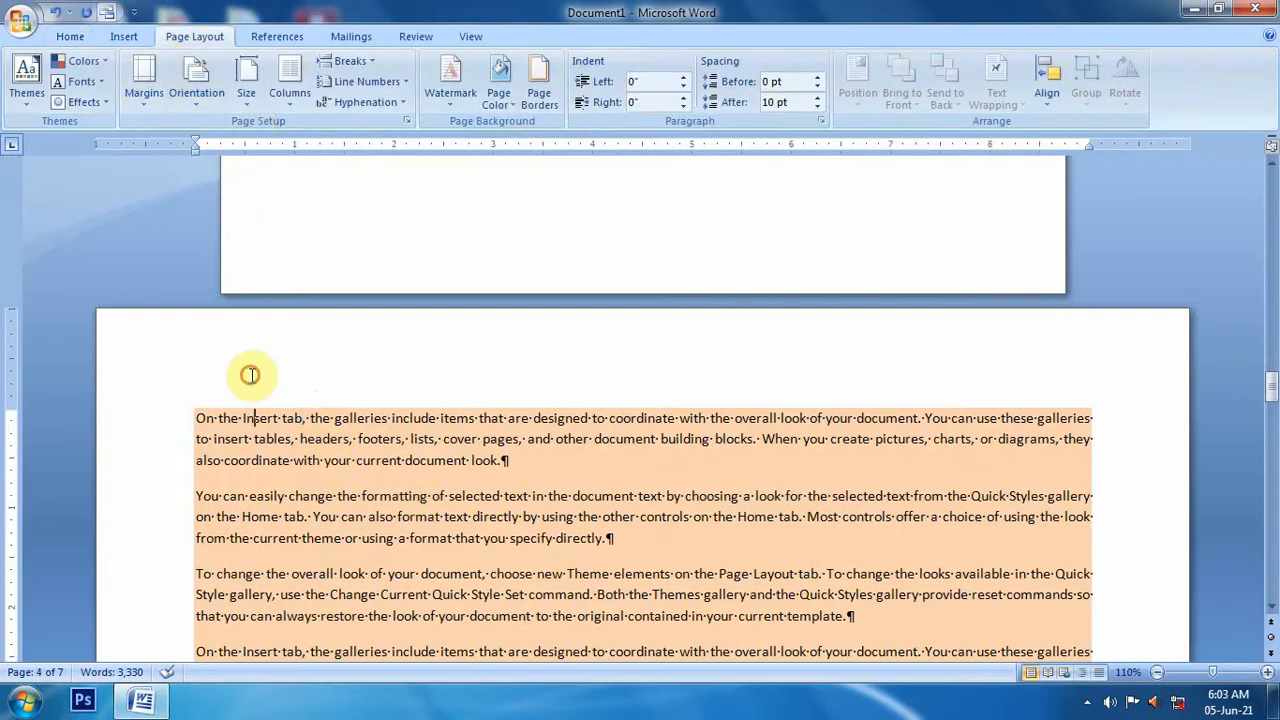
{"action": "scroll", "coordinate": [252, 375], "scroll_direction": "up", "scroll_amount": 10}
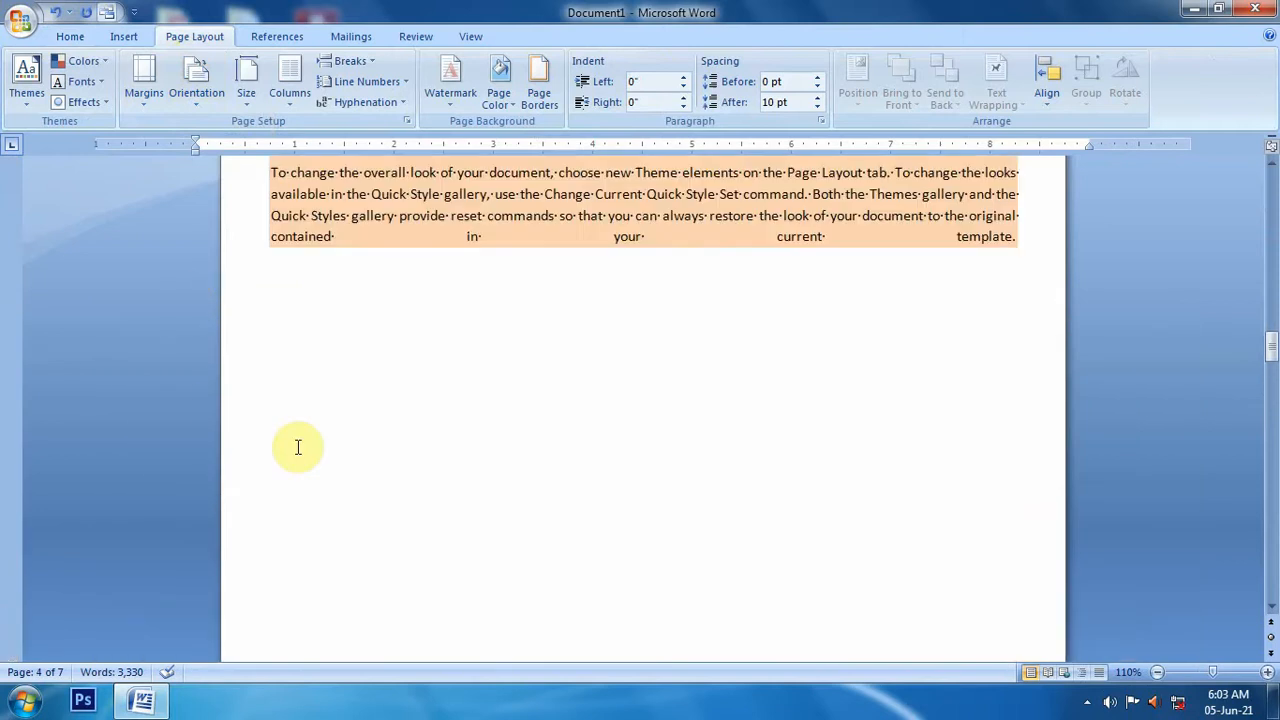
{"action": "scroll", "coordinate": [280, 466], "scroll_direction": "down", "scroll_amount": 10}
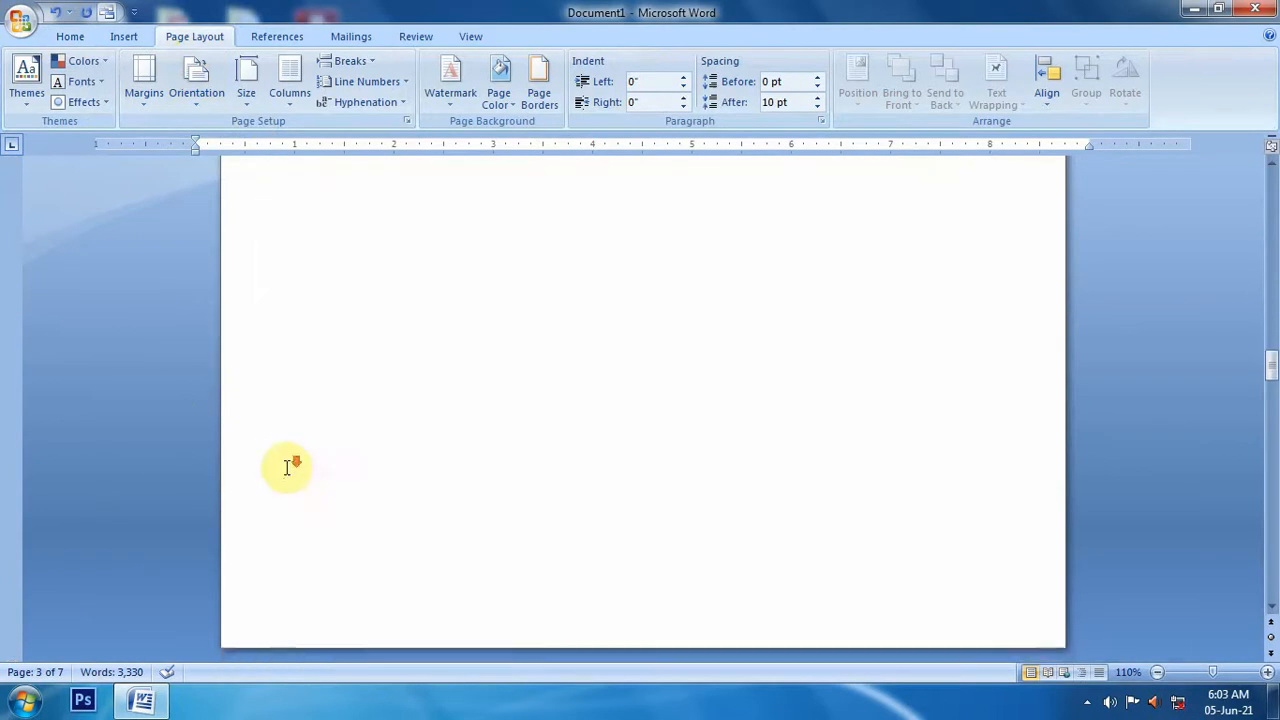
{"action": "left_click", "coordinate": [149, 103]}
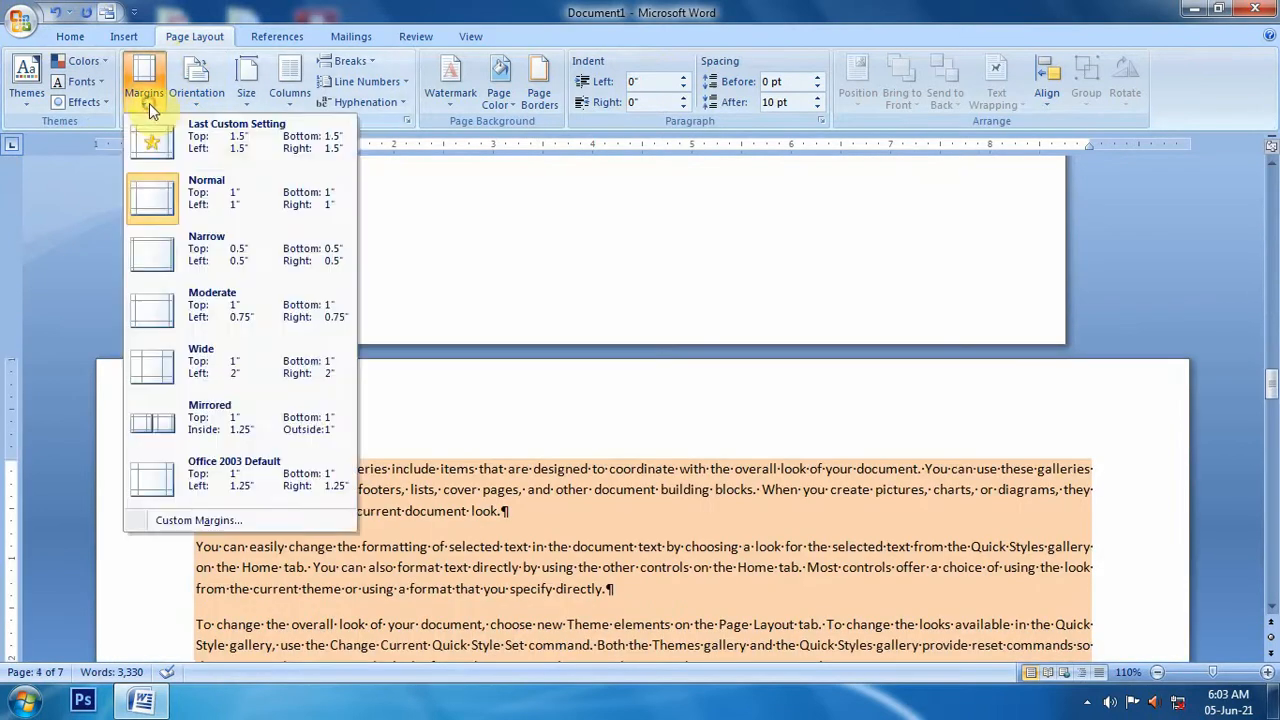
{"action": "left_click", "coordinate": [177, 522]}
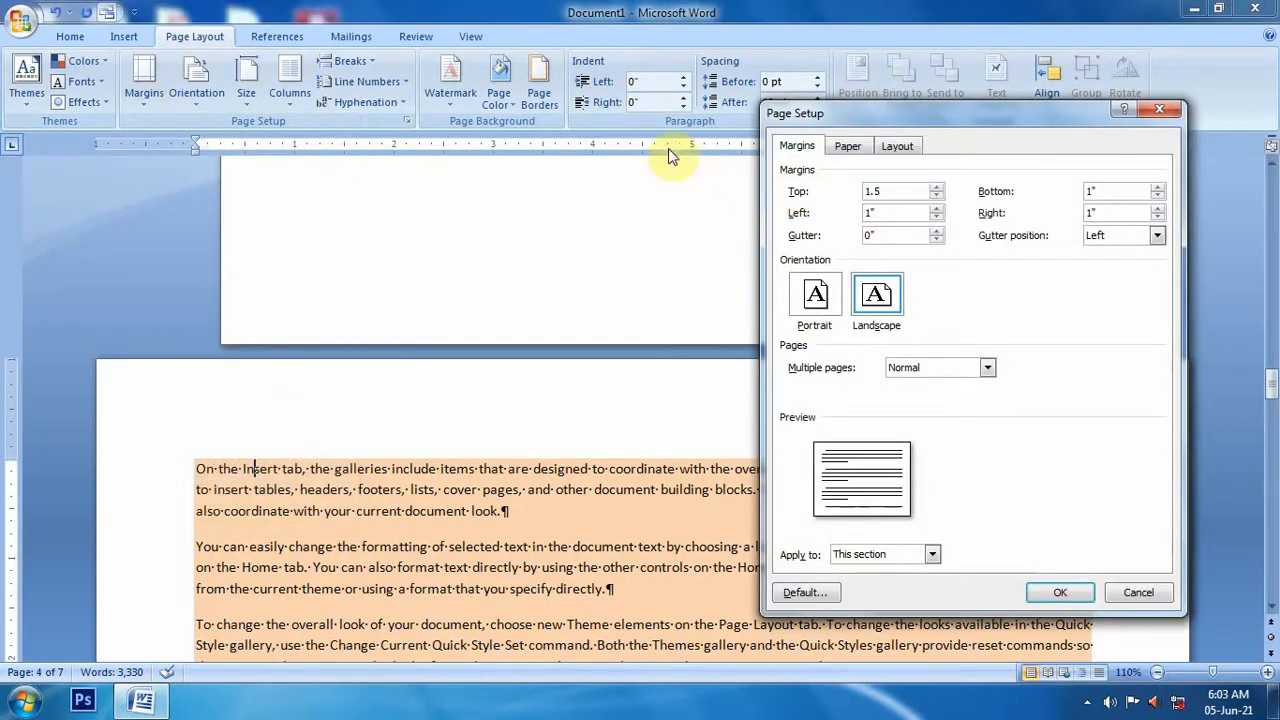
{"action": "double_click", "coordinate": [1130, 191]}
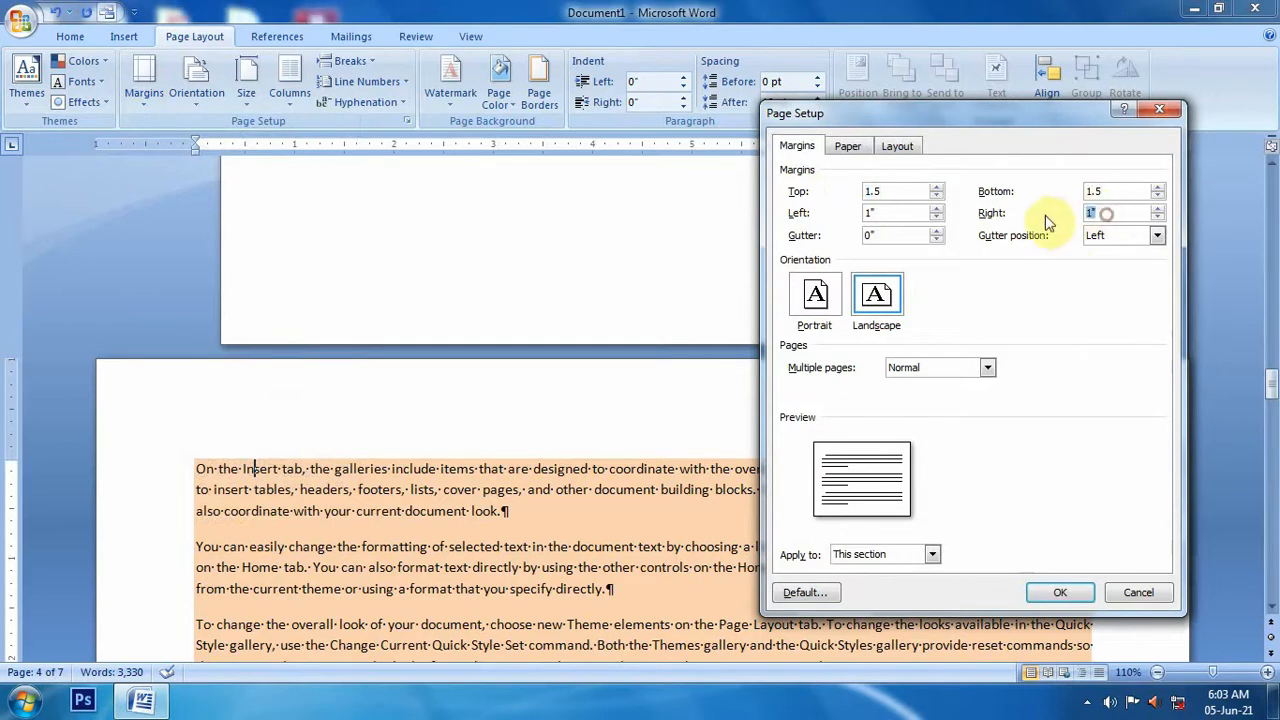
{"action": "key", "text": "Tab"}
{"action": "type", "text": "1.5"}
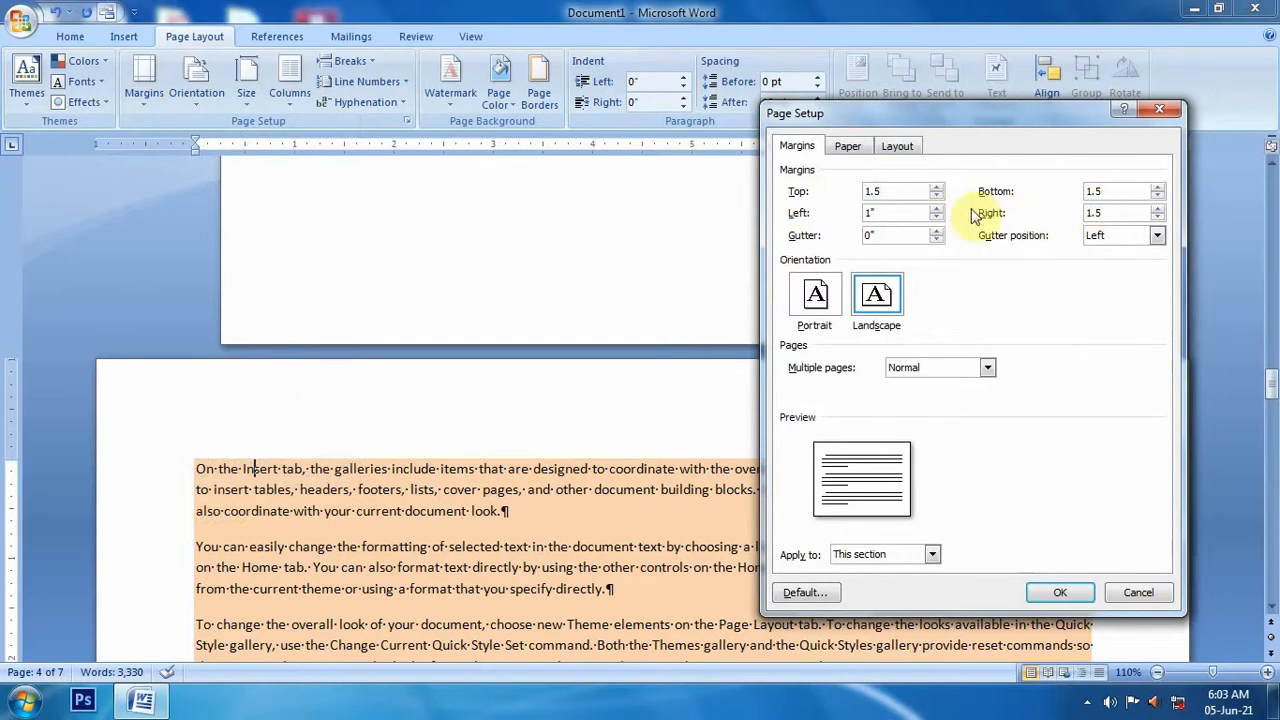
{"action": "left_click_drag", "start_coordinate": [894, 213], "coordinate": [769, 219]}
{"action": "type", "text": "1.5"}
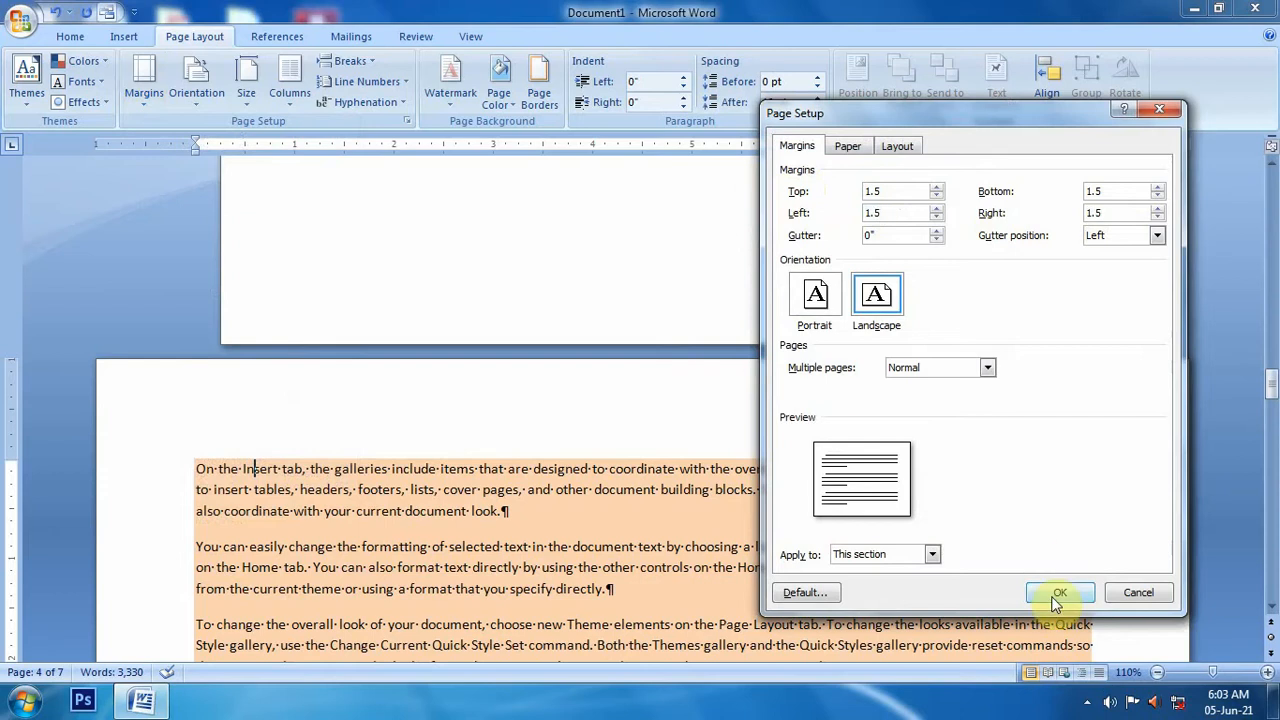
Step: Limit the custom page margins to this section and apply them
{"action": "left_click", "coordinate": [852, 556]}
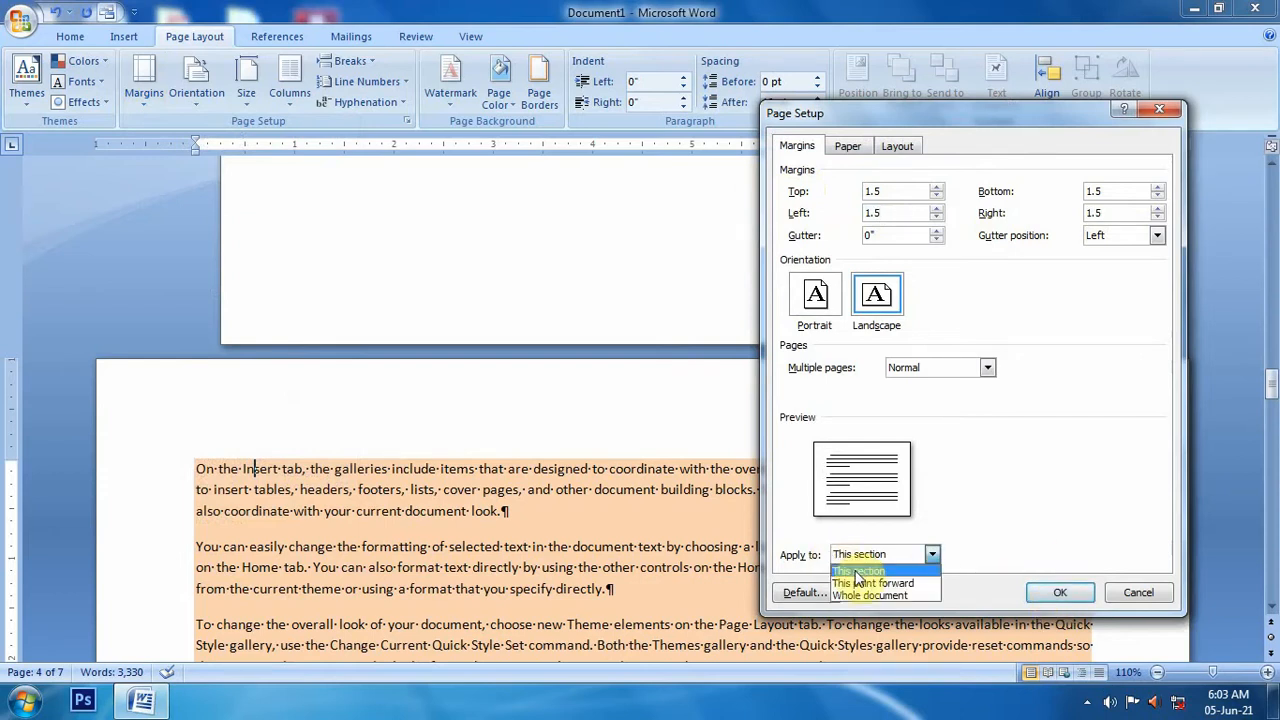
{"action": "left_click", "coordinate": [855, 572]}
{"action": "left_click", "coordinate": [1058, 596]}
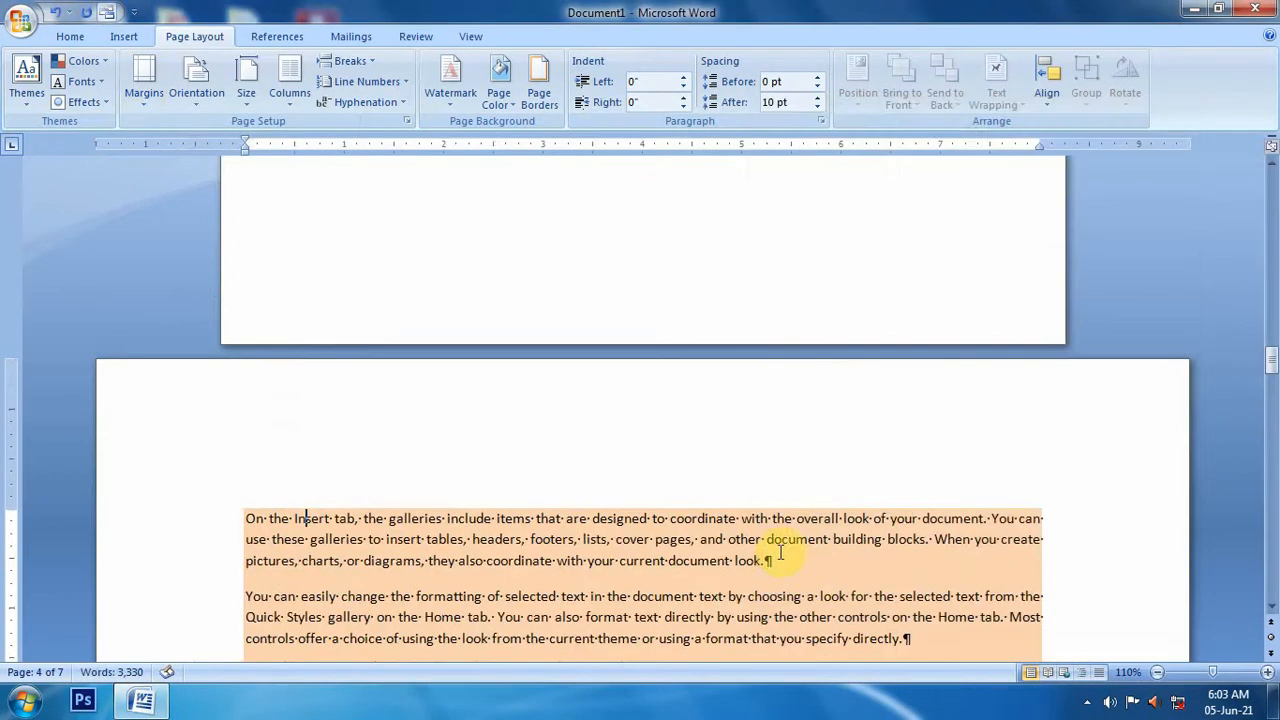
Step: Zoom out to 40% and compare the margins of the portrait pages with those of the landscape pages
{"action": "scroll", "coordinate": [377, 480], "scroll_direction": "down", "scroll_amount": 6}
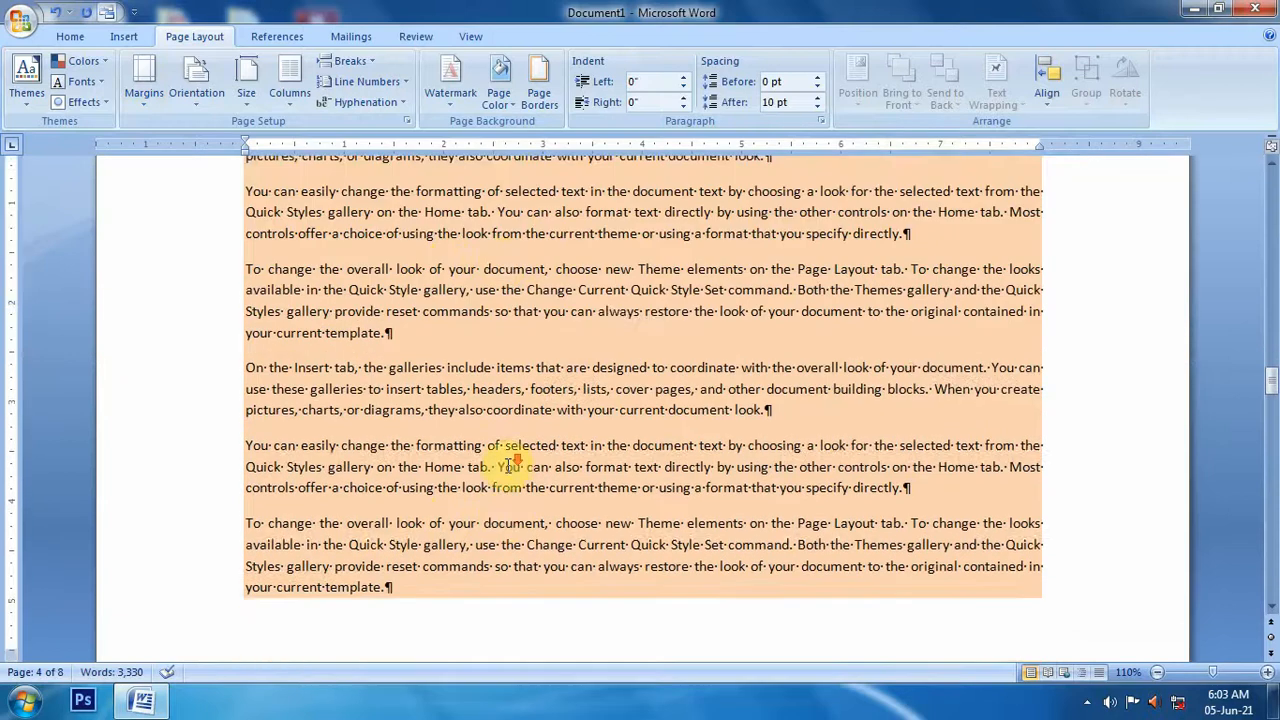
{"action": "scroll", "coordinate": [820, 580], "scroll_direction": "down", "scroll_amount": 5}
{"action": "left_click", "coordinate": [1157, 672]}
{"action": "left_click", "coordinate": [1157, 672]}
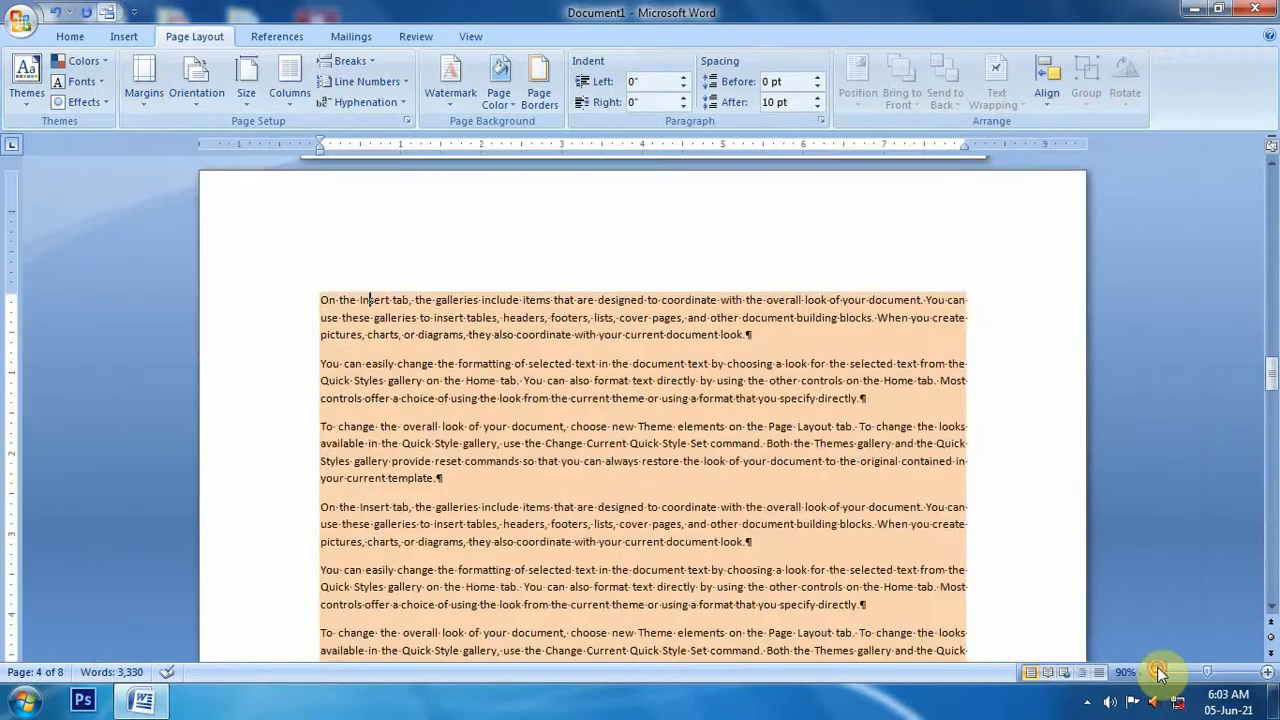
{"action": "left_click", "coordinate": [1157, 672]}
{"action": "left_click", "coordinate": [1157, 672]}
{"action": "left_click", "coordinate": [1157, 672]}
{"action": "left_click", "coordinate": [1157, 672]}
{"action": "left_click", "coordinate": [1157, 672]}
{"action": "scroll", "coordinate": [773, 612], "scroll_direction": "down", "scroll_amount": 2}
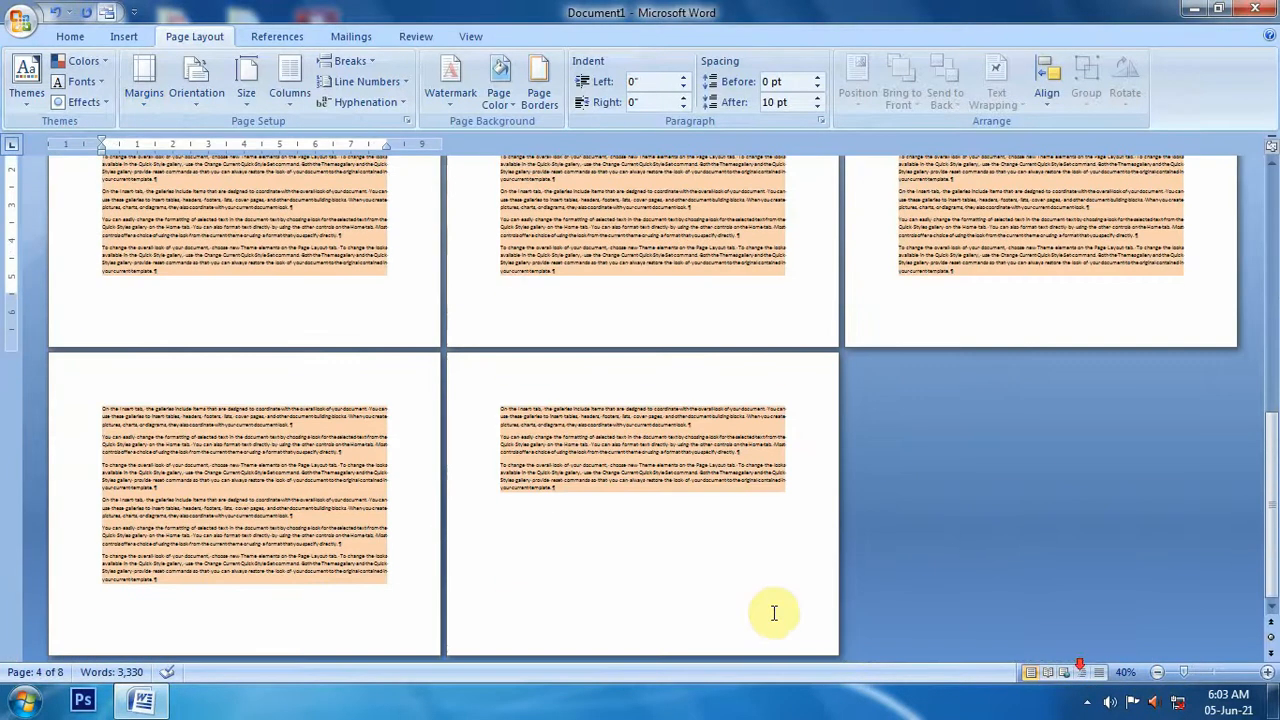
{"action": "scroll", "coordinate": [751, 603], "scroll_direction": "up", "scroll_amount": 5}
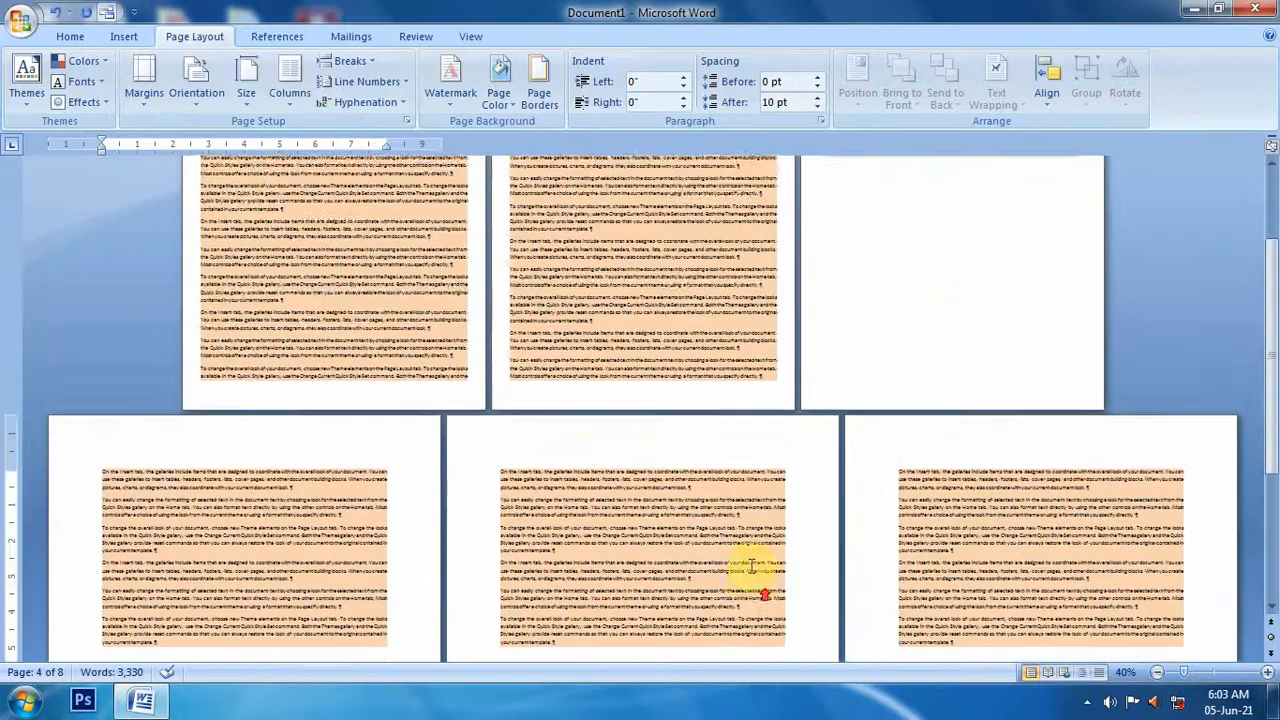
{"action": "scroll", "coordinate": [750, 564], "scroll_direction": "up", "scroll_amount": 3}
{"action": "scroll", "coordinate": [625, 425], "scroll_direction": "down", "scroll_amount": 2}
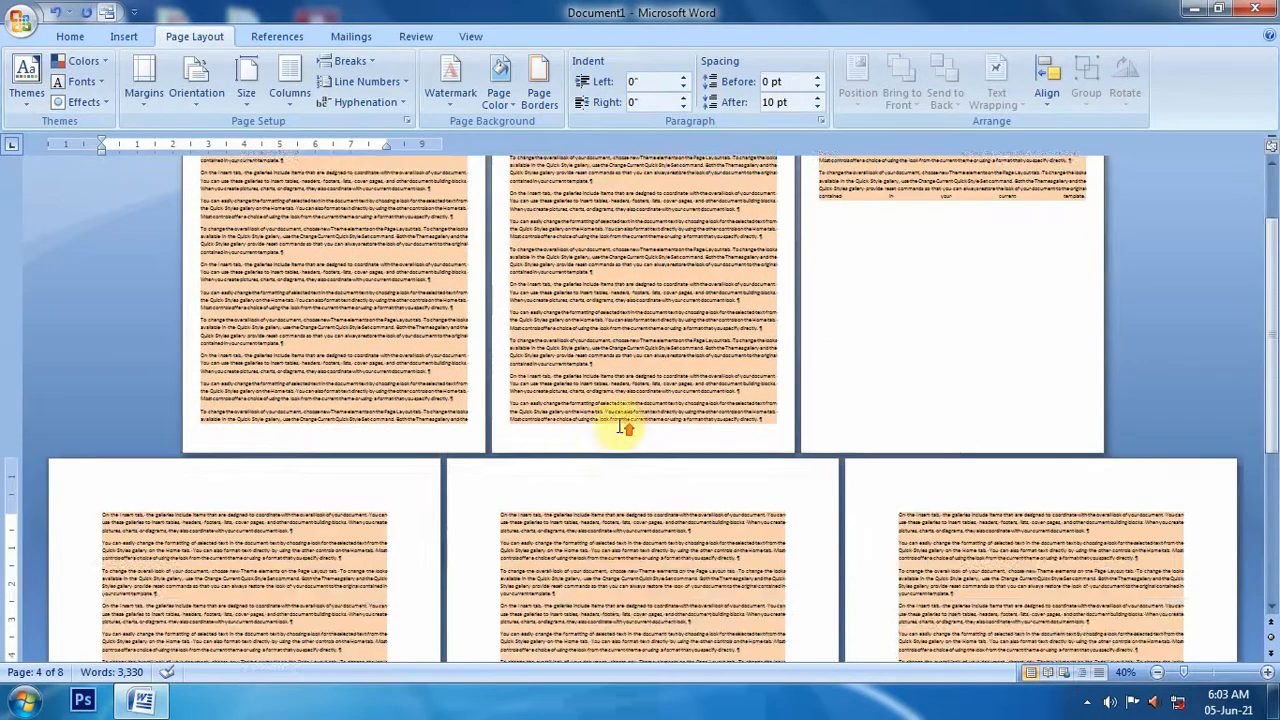
{"action": "scroll", "coordinate": [625, 428], "scroll_direction": "down", "scroll_amount": 2}
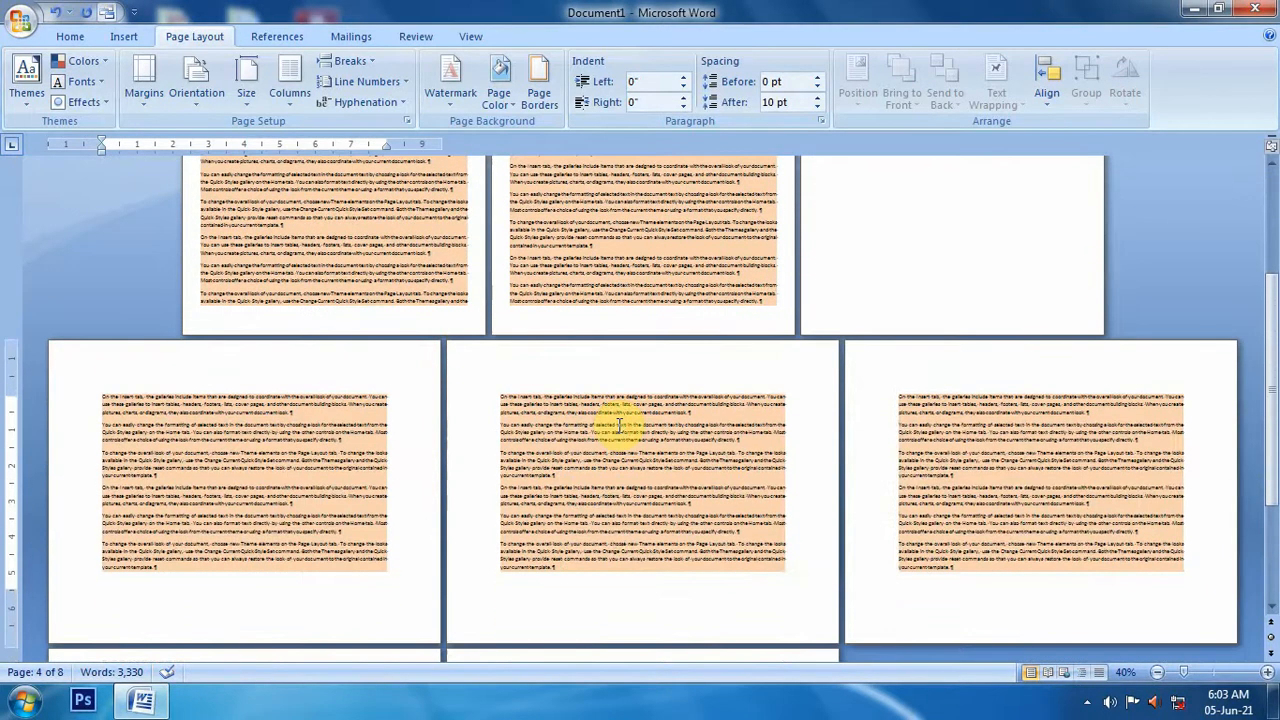